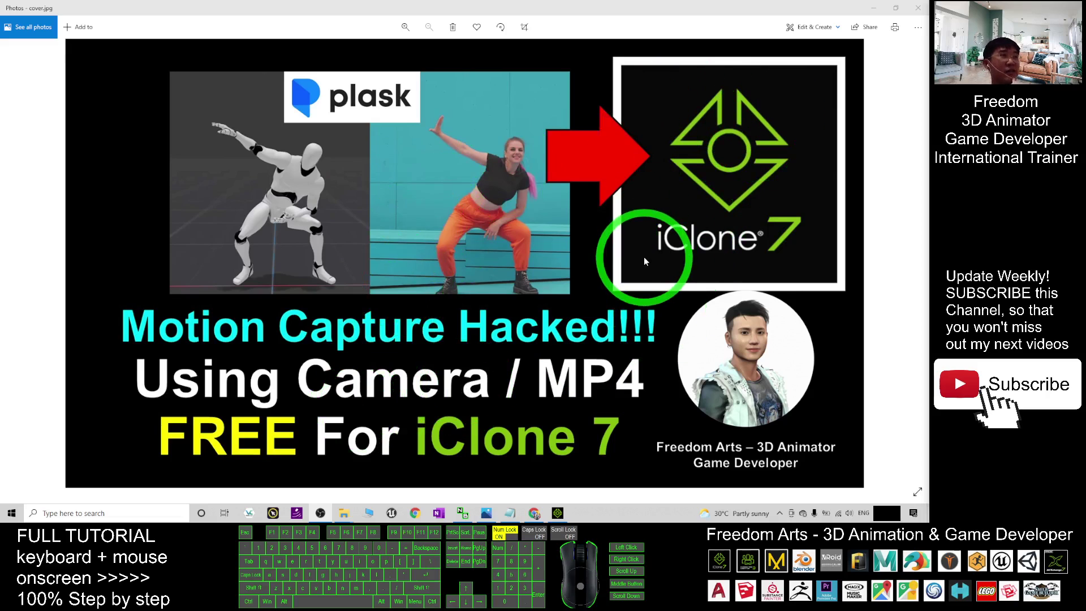
Step: Pan and orbit around Heidi in the iClone 7 scene, then bring up the plask.ai website
left_click(558, 513)
scroll(500, 195, "up", 7)
scroll(500, 211, "up", 2)
left_click_drag(447, 231, 487, 204)
scroll(487, 204, "up", 2)
left_click_drag(472, 281, 437, 176)
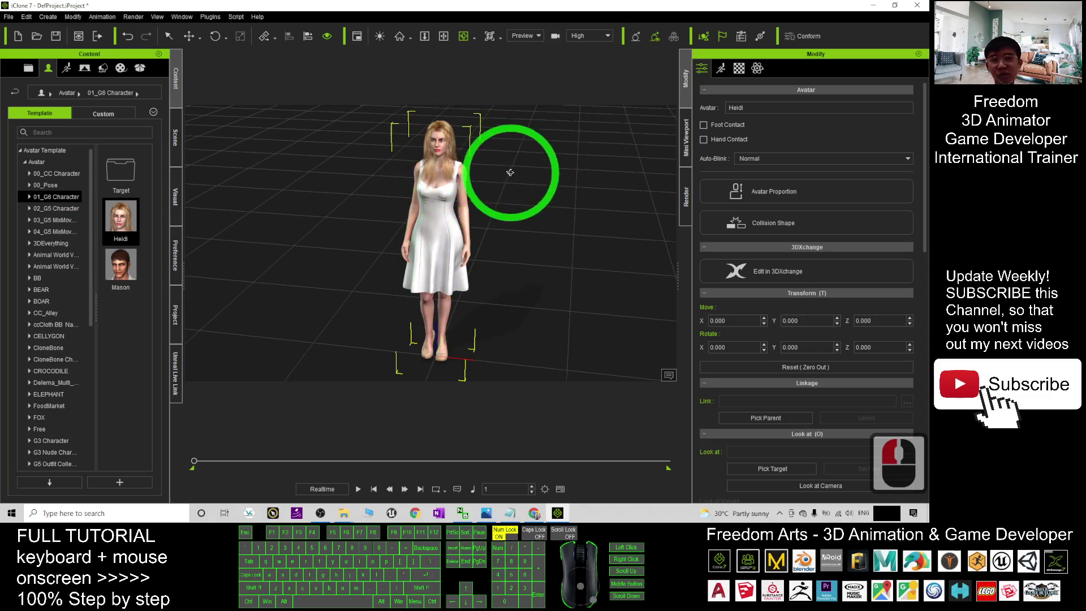
left_click(533, 513)
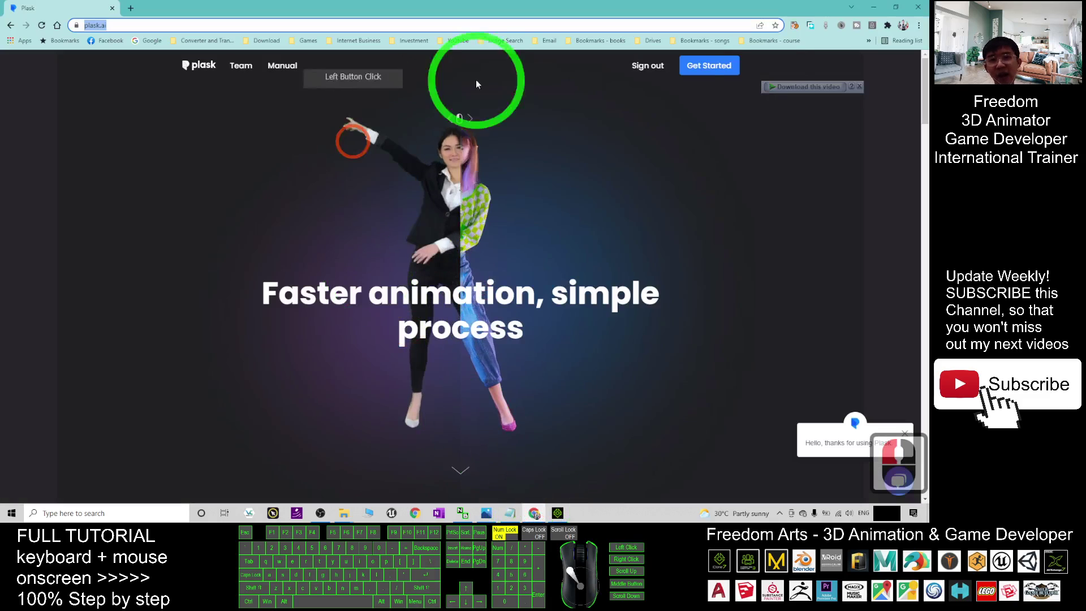
Step: Check Notes.txt, then launch the Plask web app with Get Started on plask.ai
left_click(509, 513)
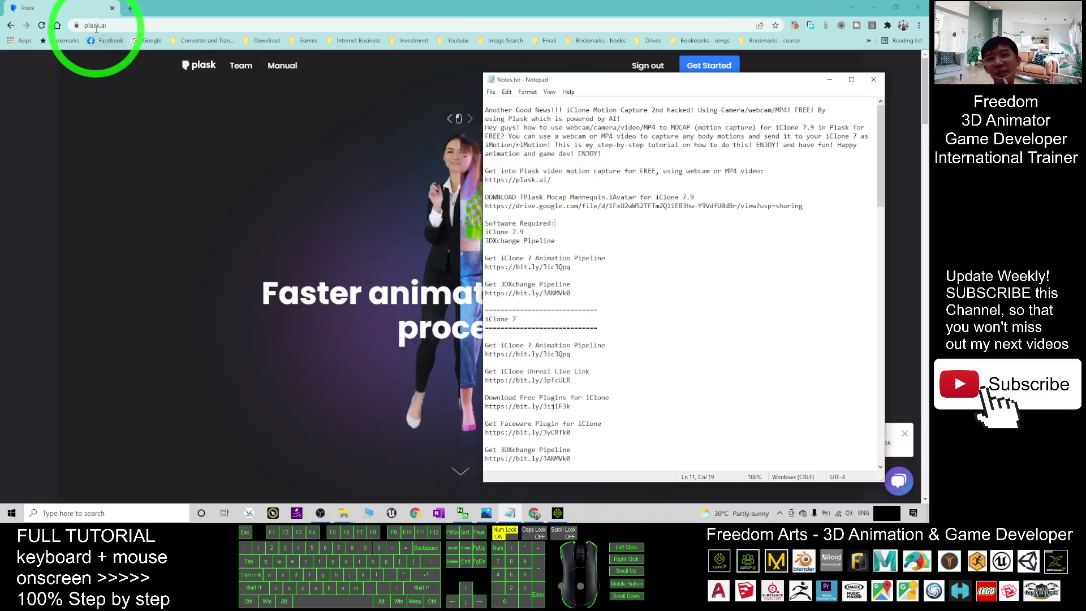
left_click(179, 12)
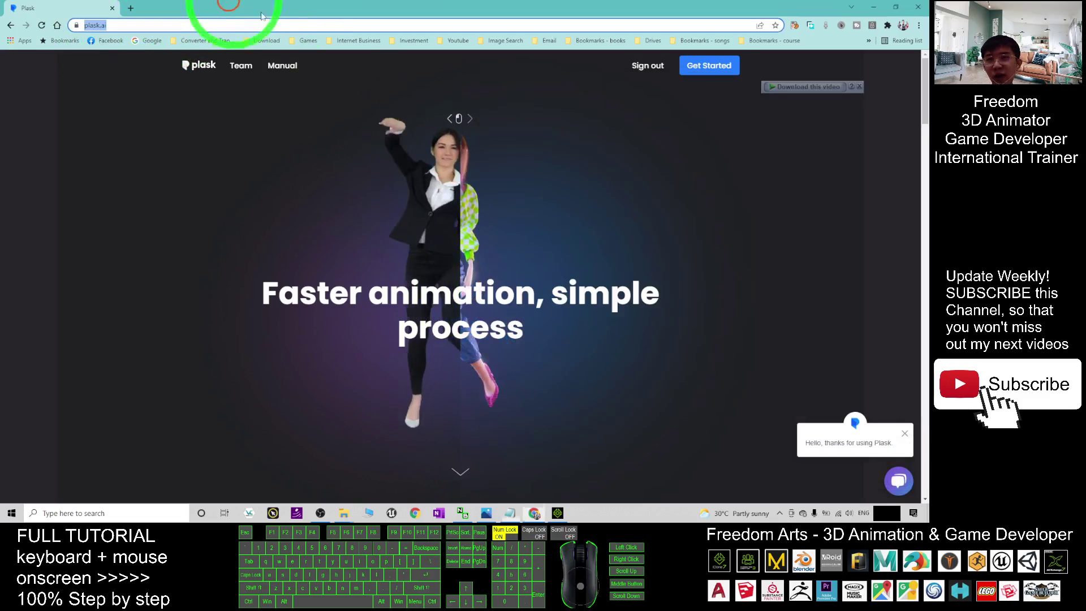
left_click_drag(435, 226, 422, 161)
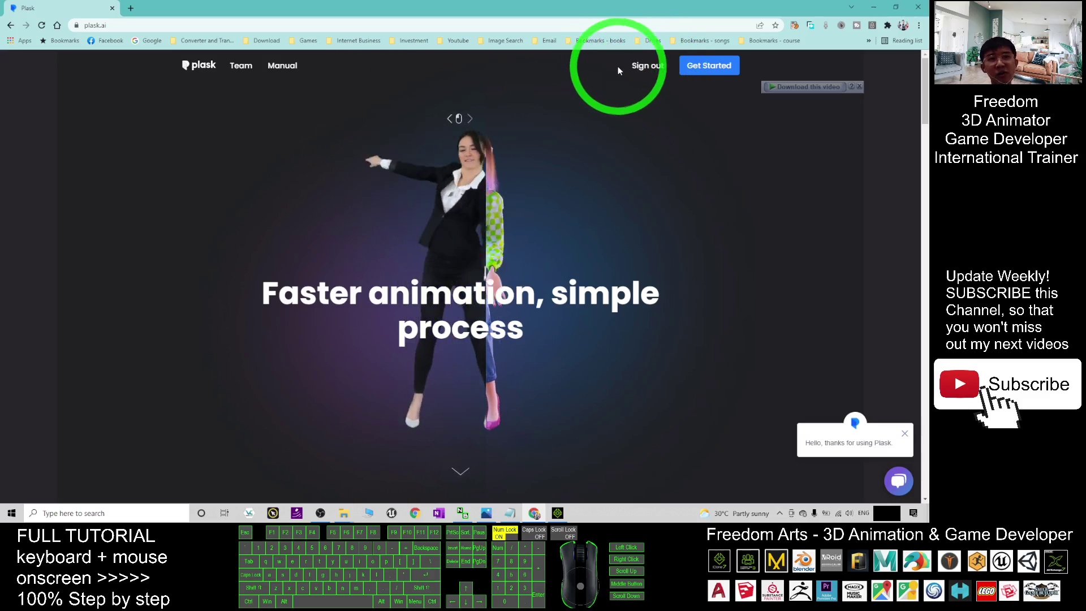
left_click(708, 68)
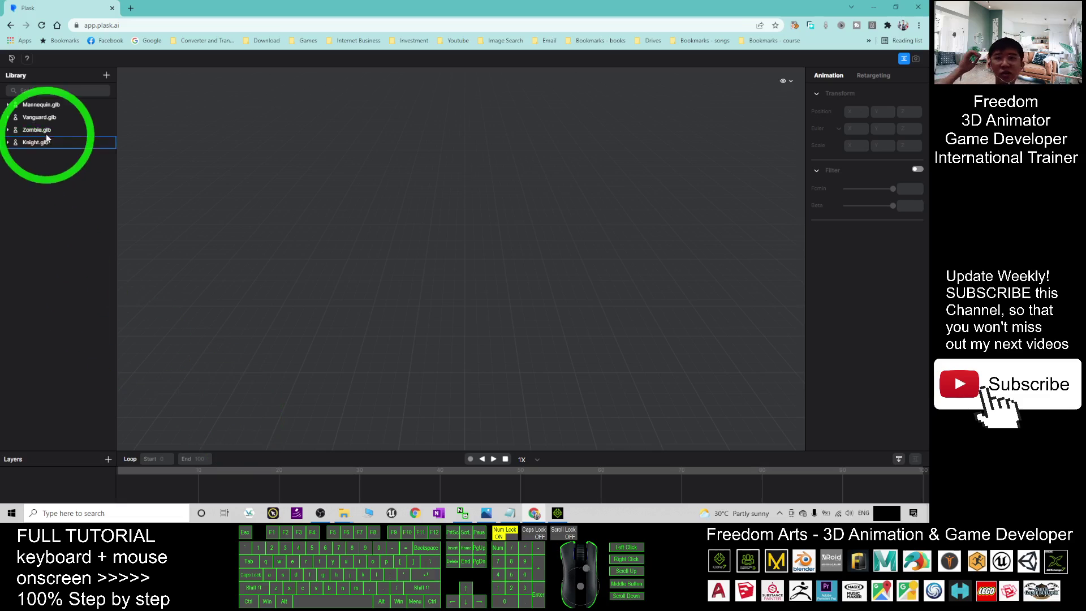
Step: Preview the Mannequin.glb and Zombie.glb library models, then minimize the Plask browser
left_click(51, 105)
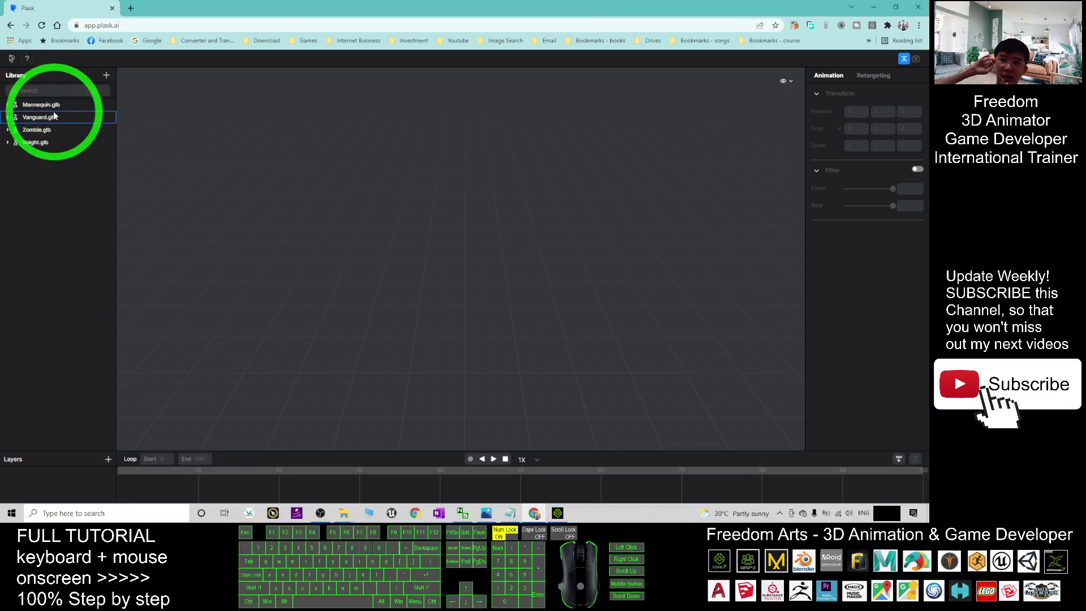
left_click(50, 130)
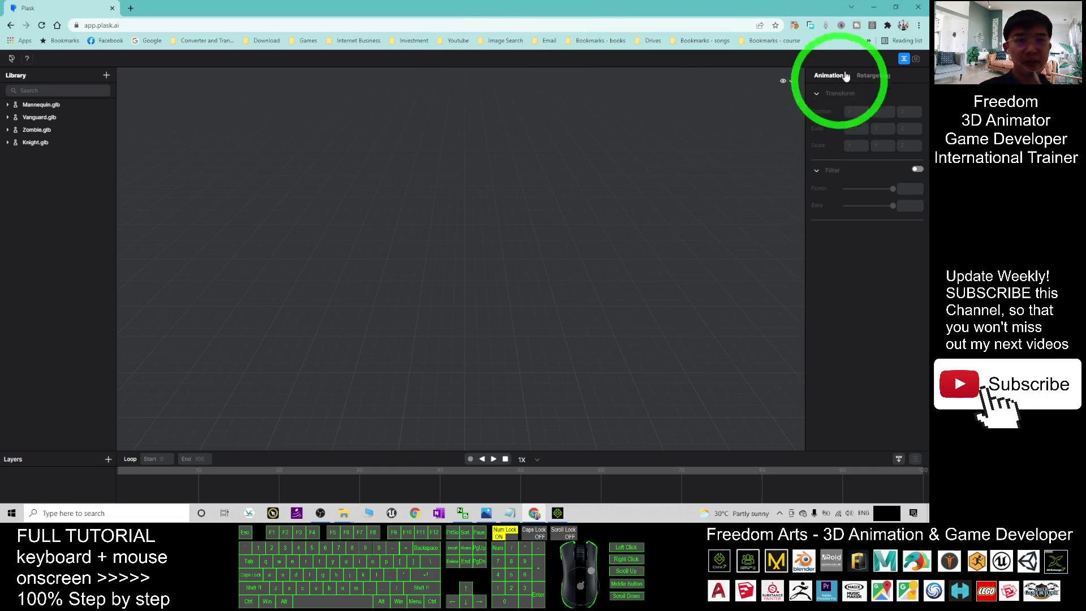
left_click(876, 8)
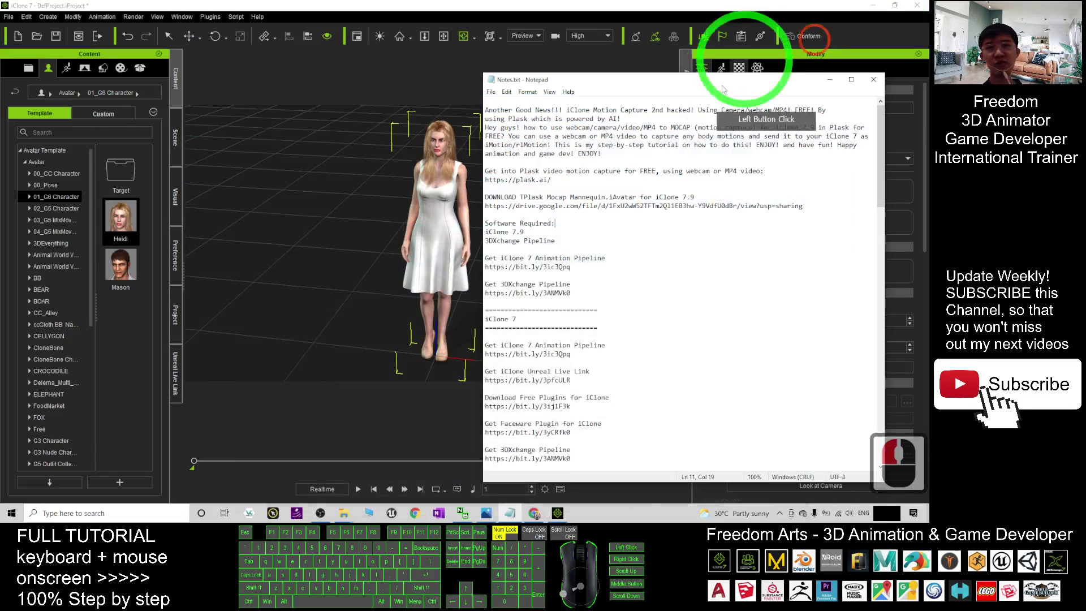
Step: Minimize iClone 7 and clear the other windows to reach the desktop
left_click(871, 6)
left_click(892, 8)
left_click(348, 76)
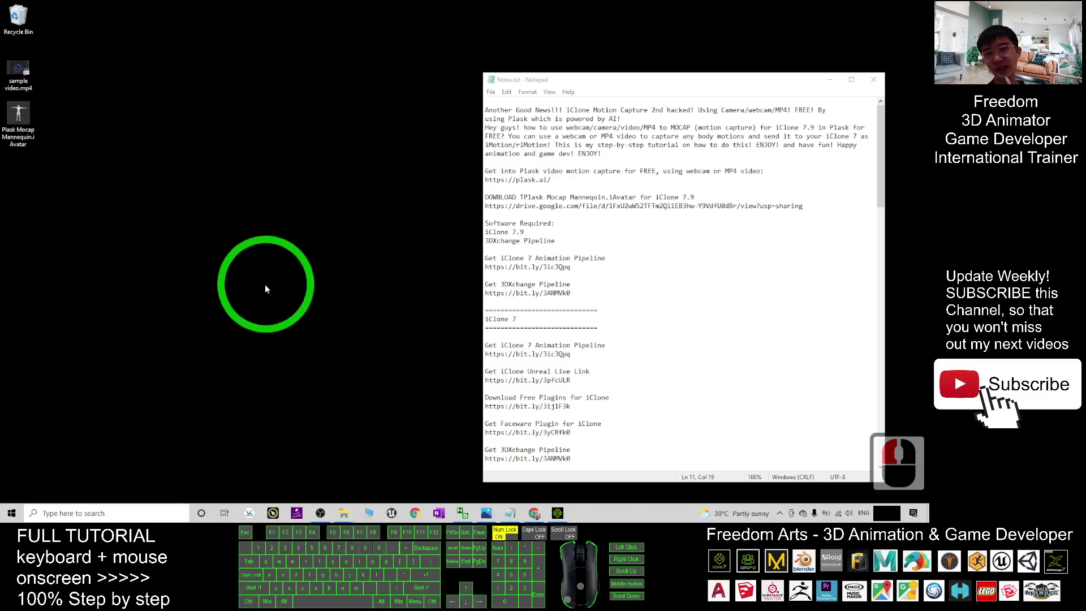
Step: Play and pause sample video.mp4 in Windows Media Player, then close the player
left_click(35, 74)
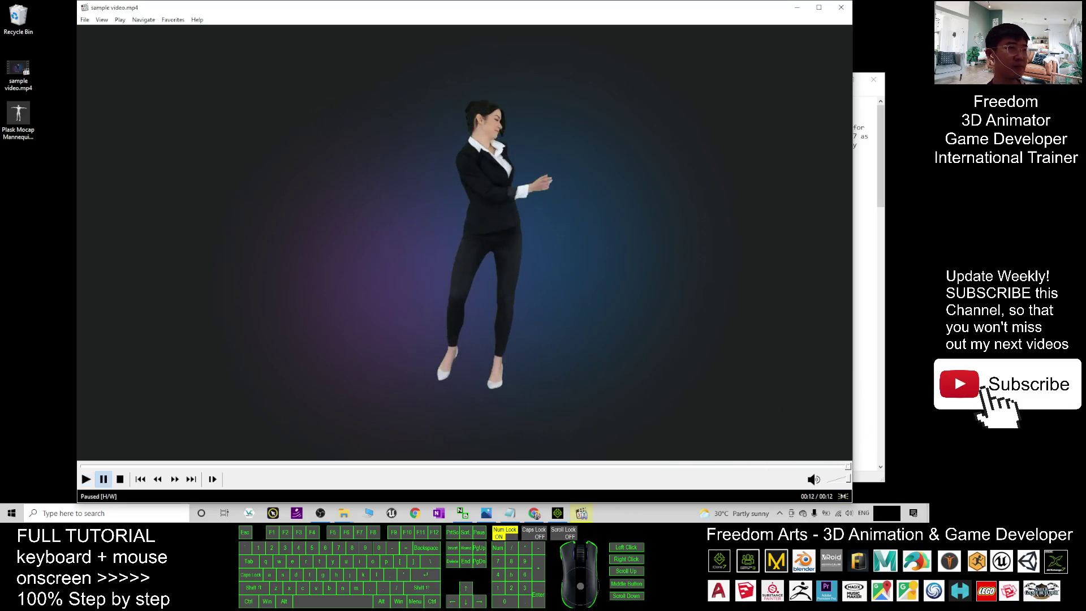
left_click_drag(544, 331, 162, 416)
left_click(263, 363)
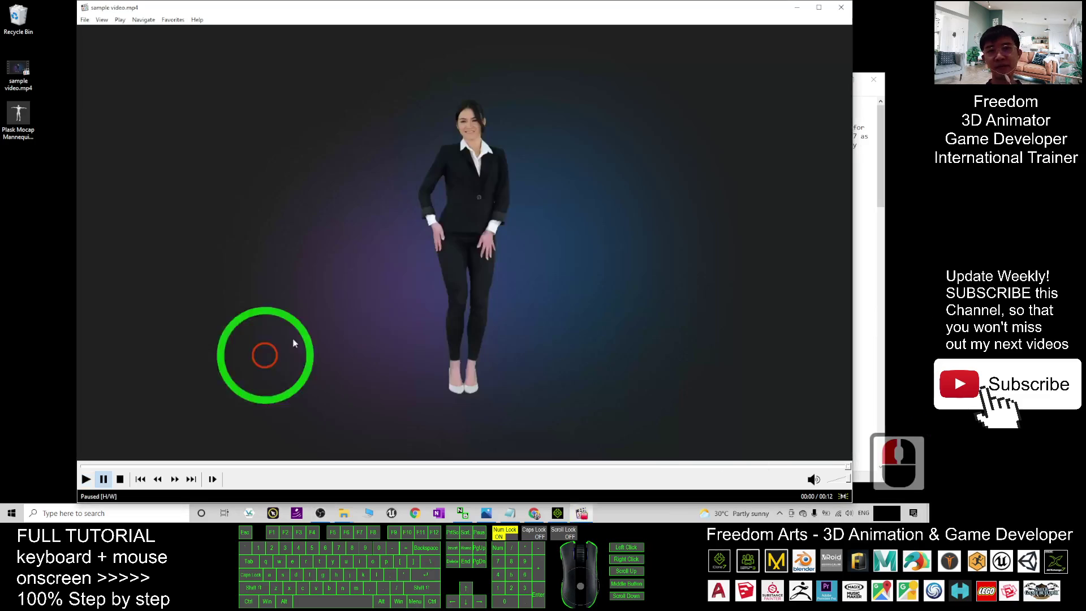
left_click(103, 479)
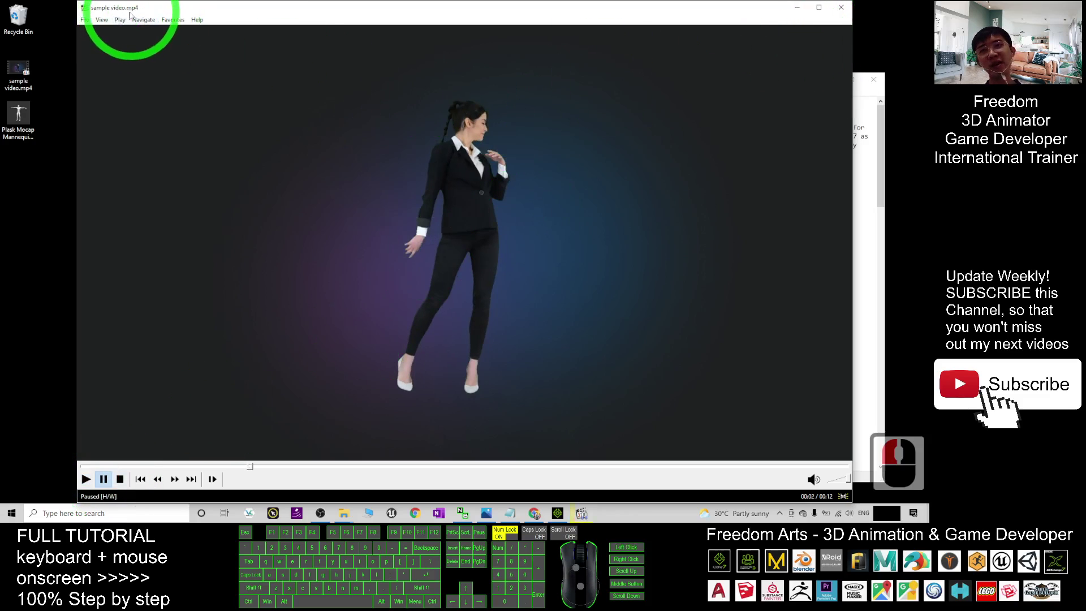
left_click(843, 9)
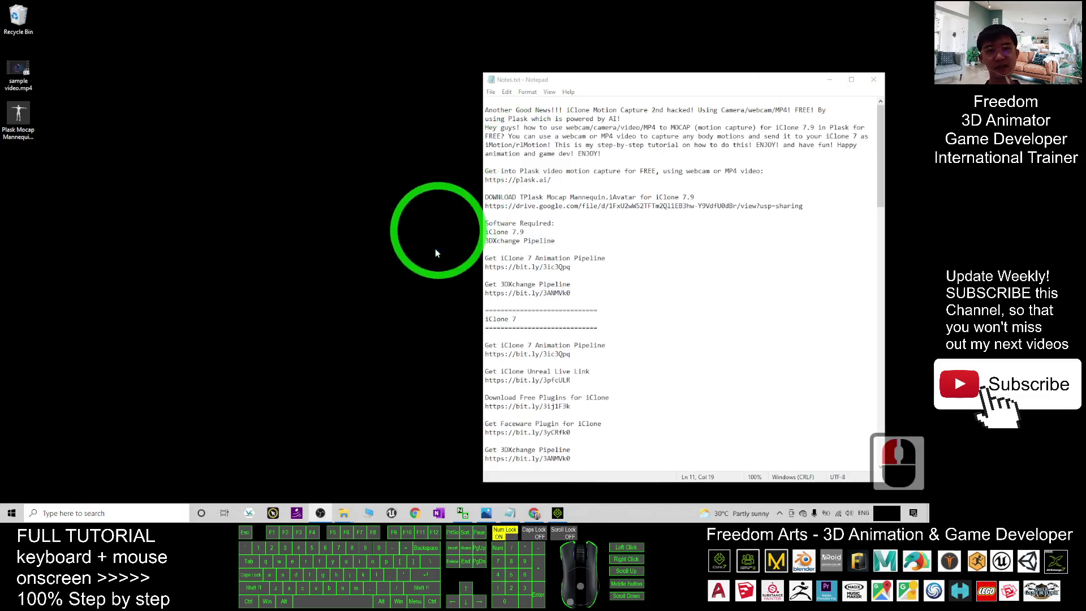
Step: Drag sample video.mp4 into the Plask library, confirm motion extraction, and maximize the browser
left_click(538, 516)
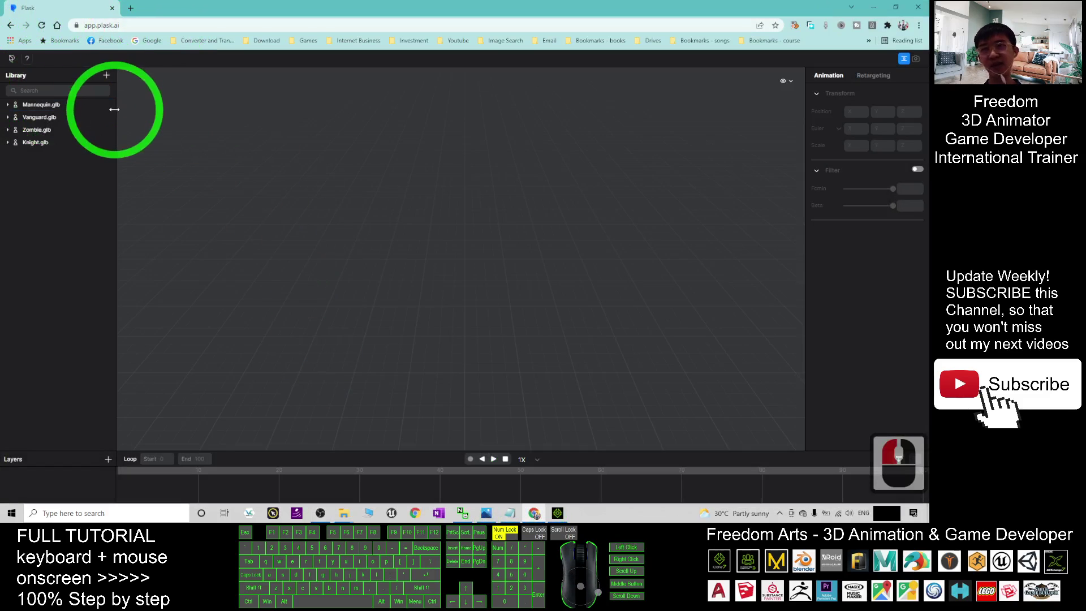
left_click_drag(396, 8, 474, 21)
left_click(22, 73)
left_click_drag(20, 73, 281, 198)
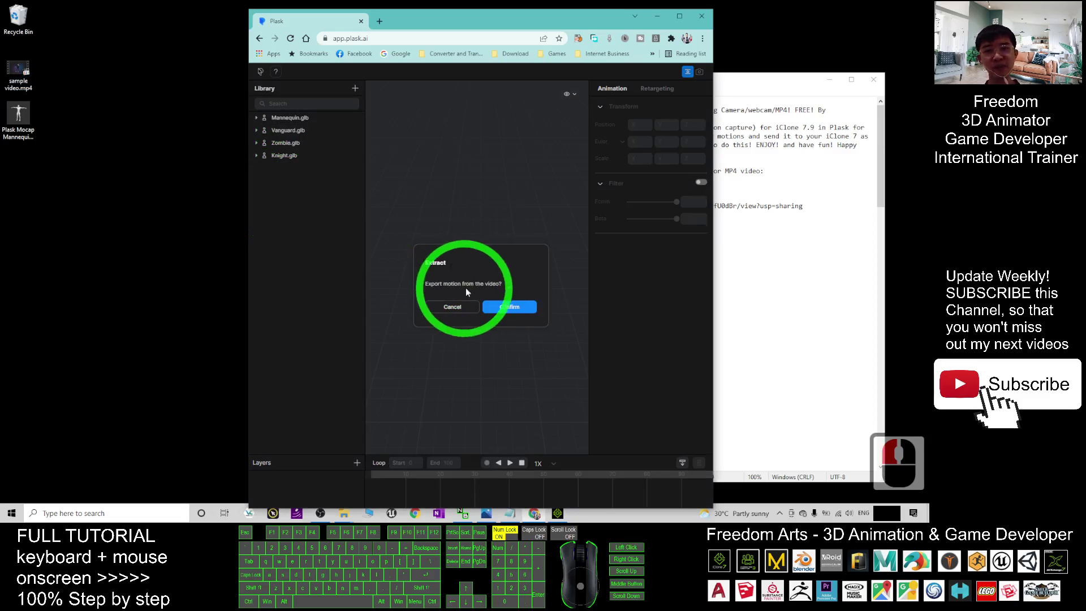
left_click(509, 308)
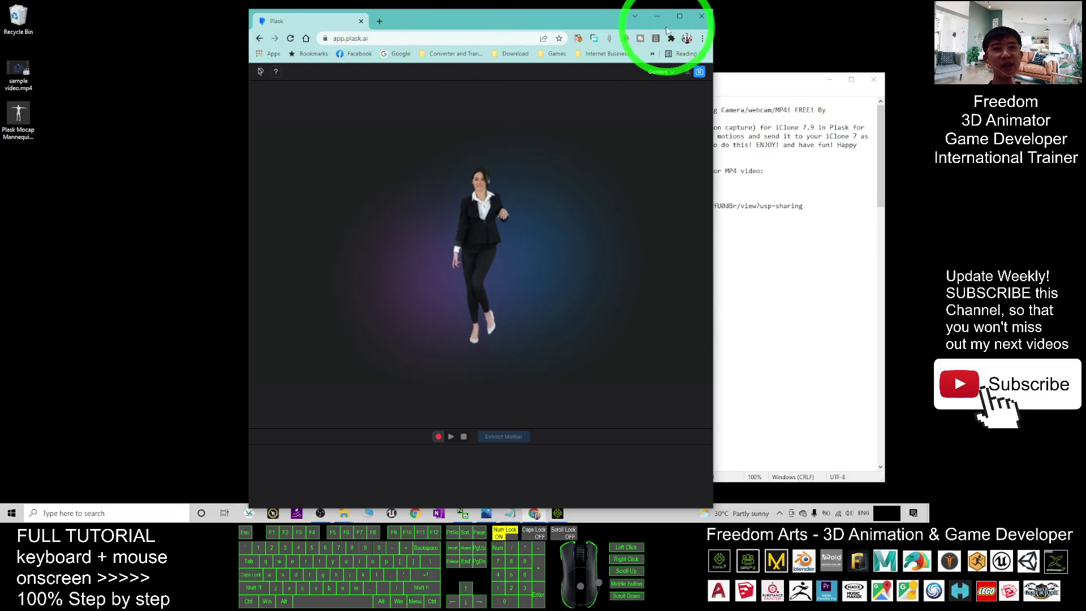
left_click(679, 16)
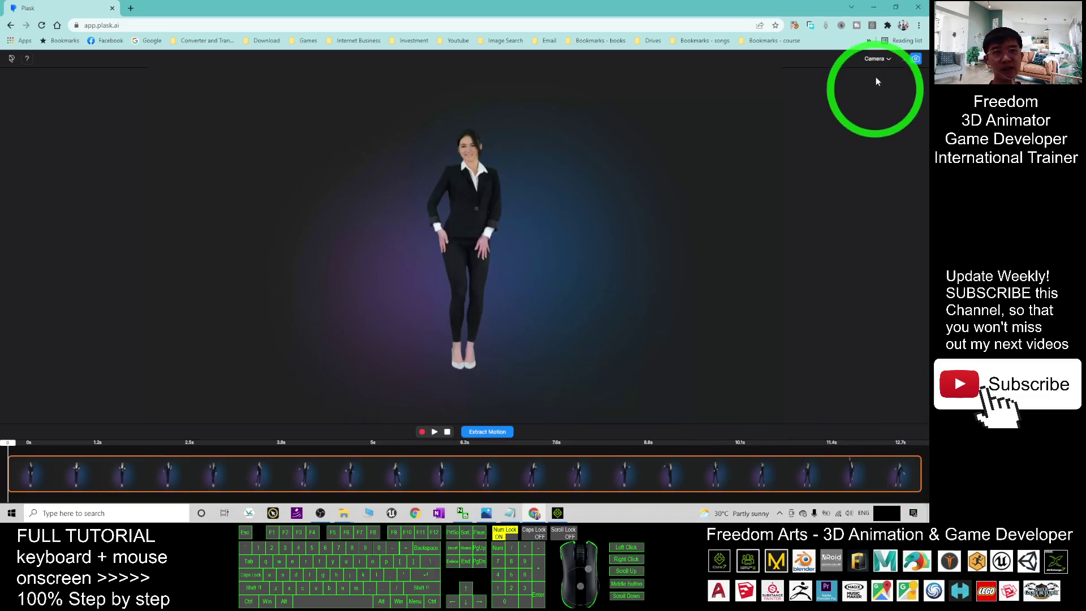
Step: Re-watch sample video.mp4 from the desktop, then return to Plask
left_click(871, 14)
left_click(26, 72)
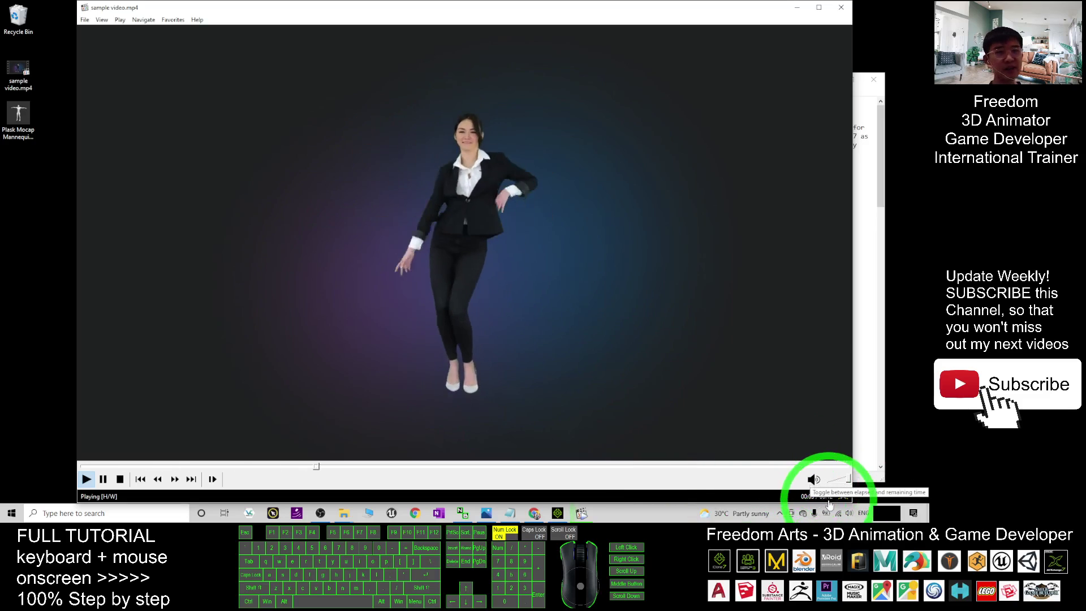
left_click(847, 9)
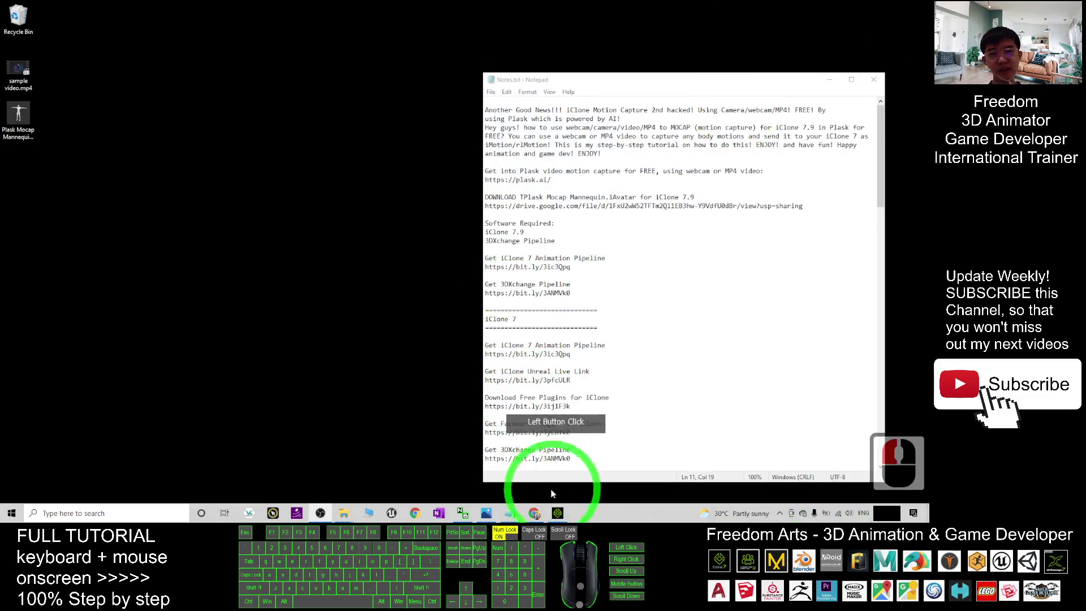
left_click(537, 513)
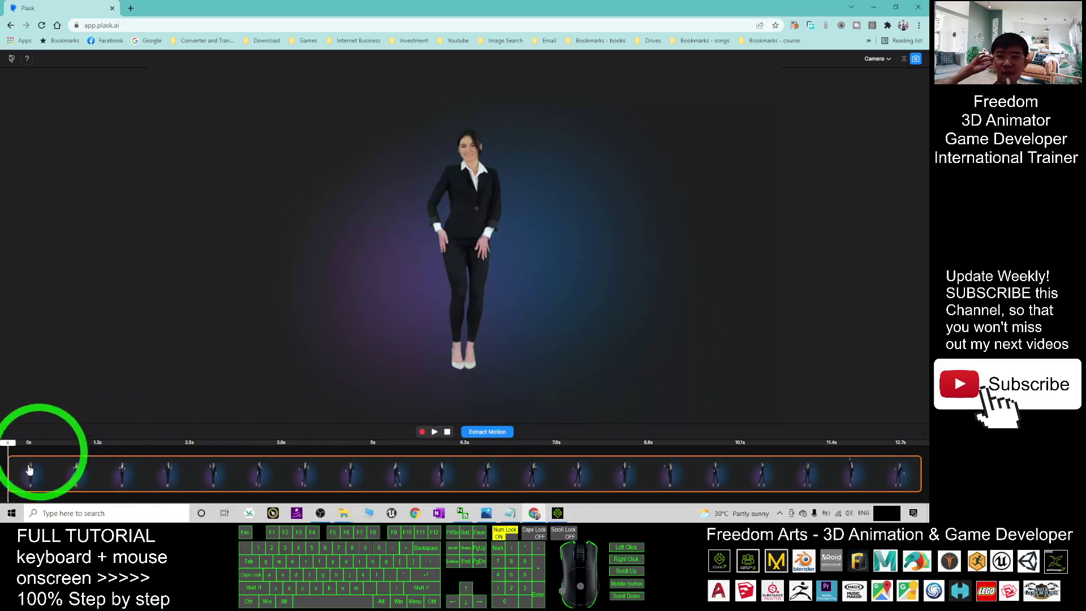
Step: Drag the timeline range handles to roughly 2.5 s and 6.3 s
mouse_move(28, 470)
left_mouse_down()
mouse_move(36, 461)
mouse_move(187, 466)
mouse_move(15, 468)
left_mouse_up()
left_click(204, 453)
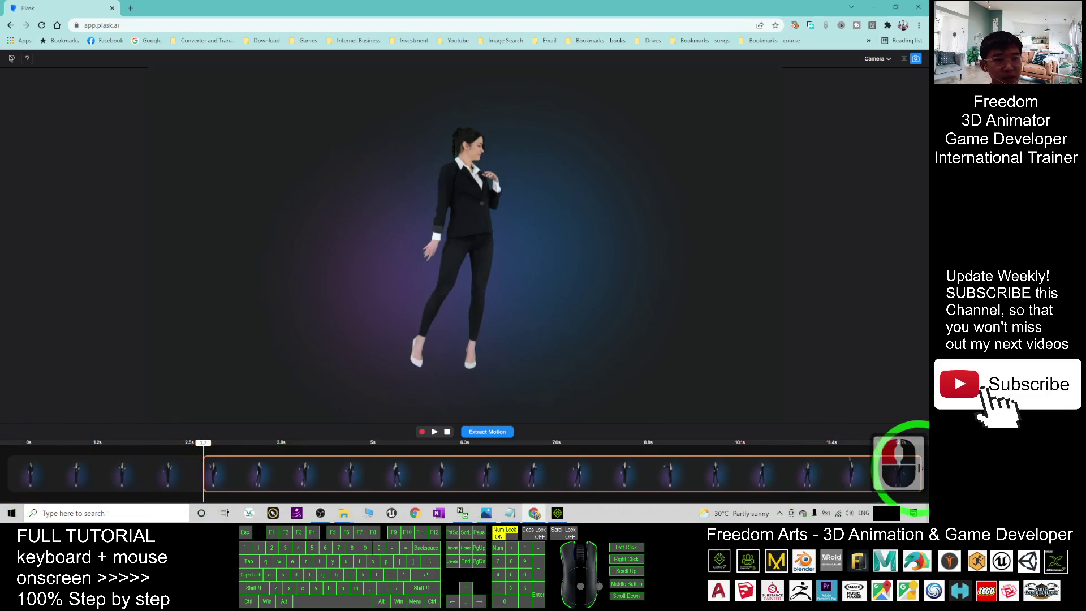
mouse_move(919, 467)
left_mouse_down()
mouse_move(654, 467)
mouse_move(914, 474)
left_mouse_up()
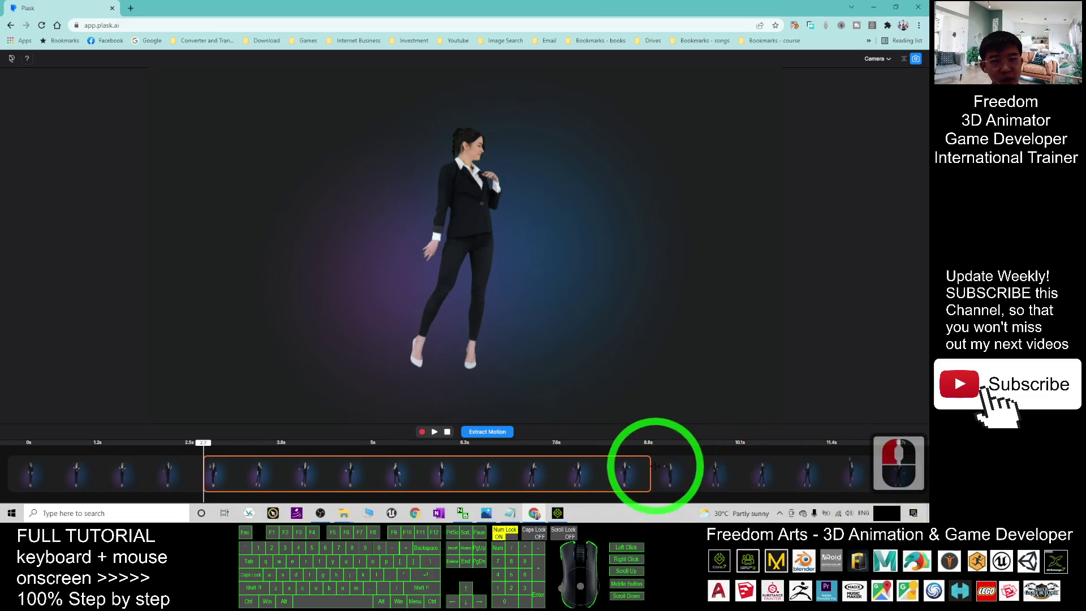
left_click_drag(651, 468, 651, 467)
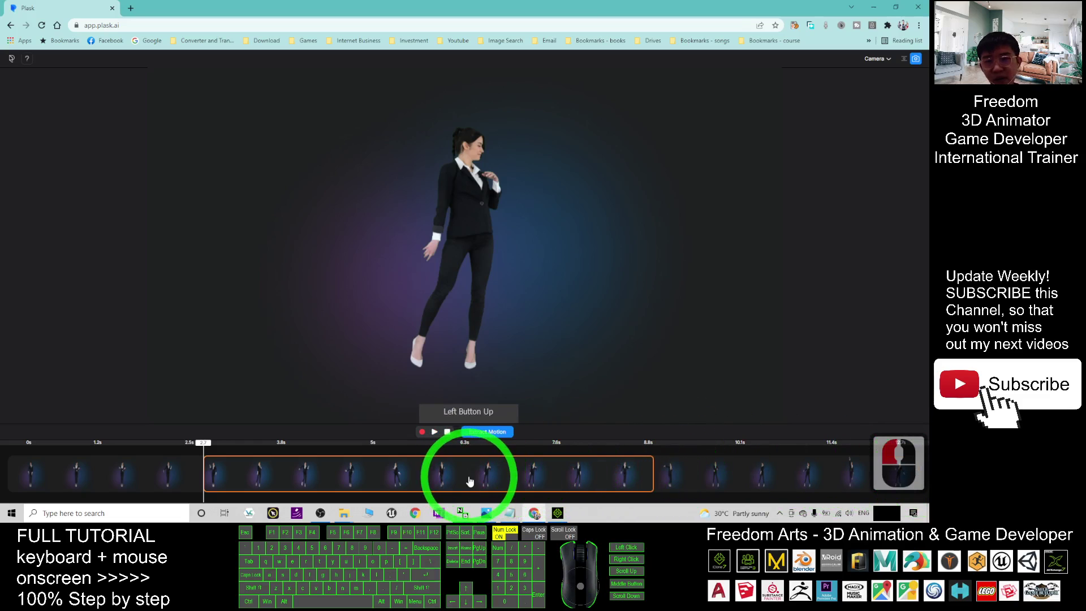
left_click_drag(324, 459, 228, 460)
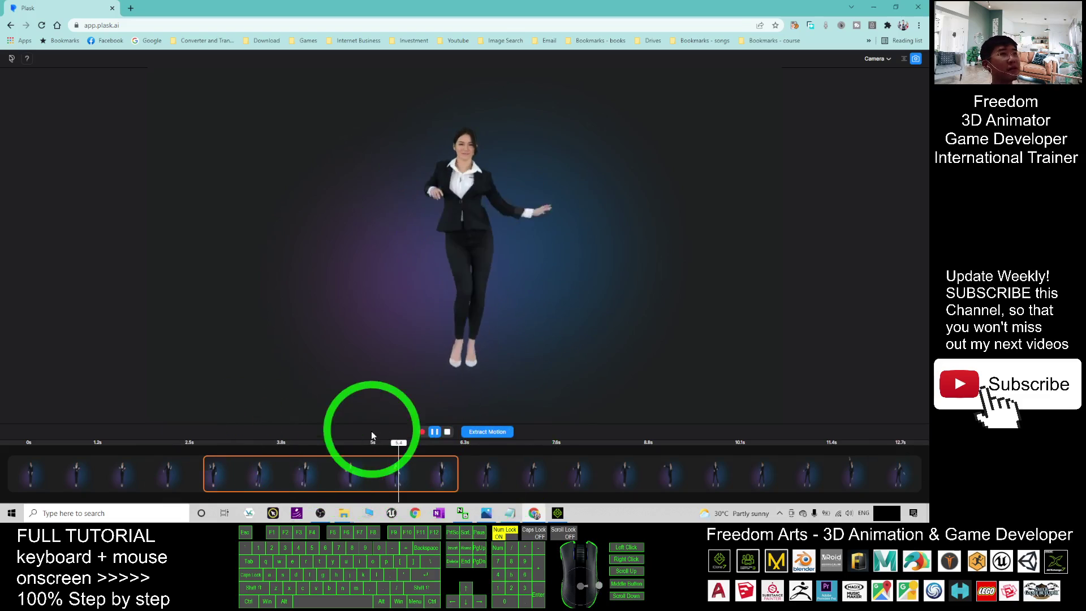
Step: Pause at 5.7 s and extract the trimmed range as the motion dance01
left_click(434, 432)
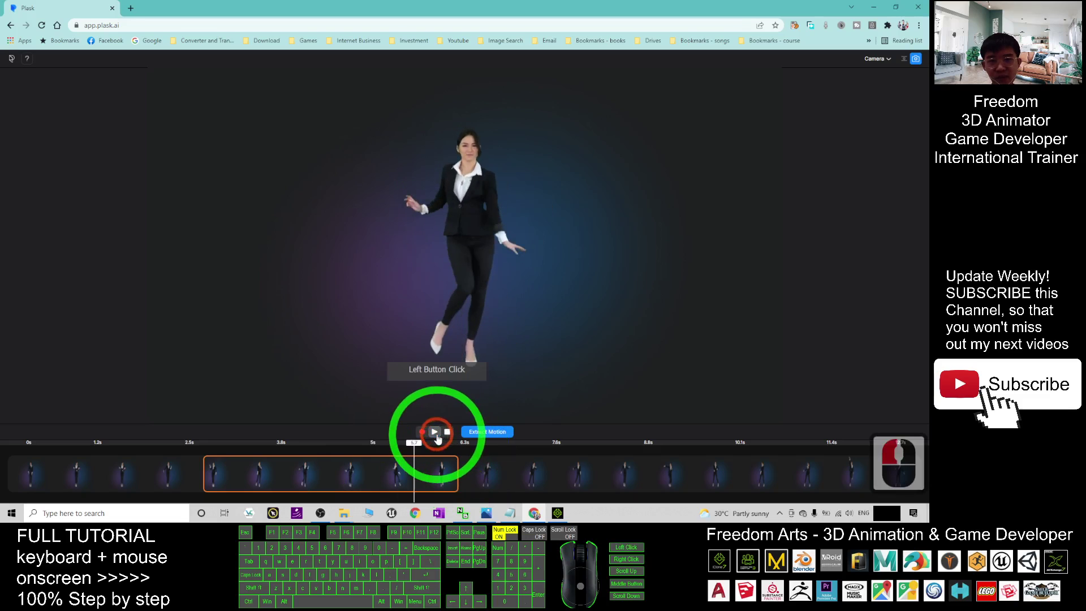
left_click(491, 432)
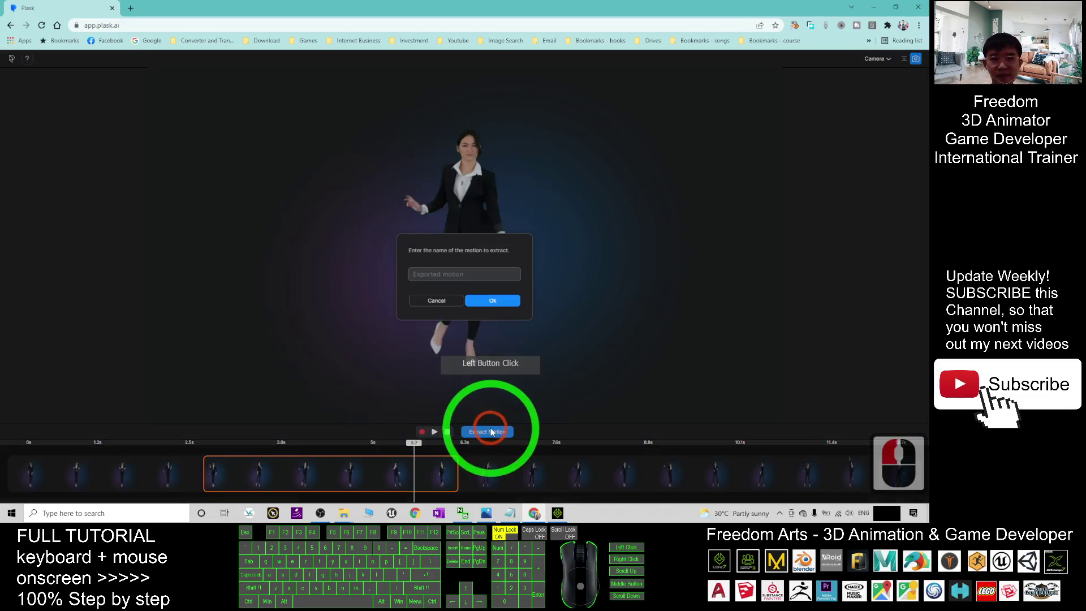
left_click(430, 276)
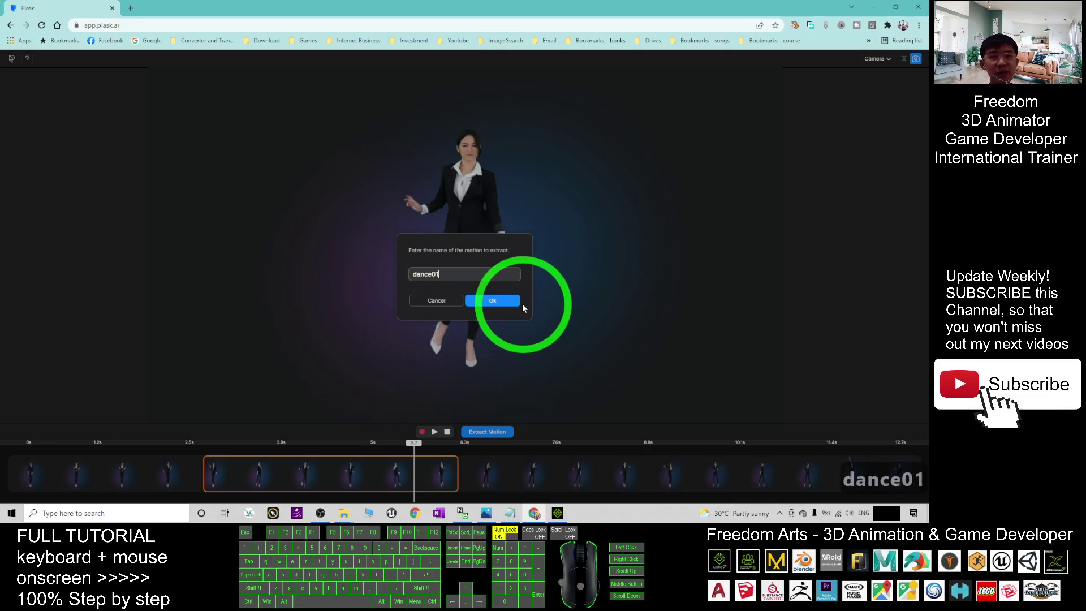
left_click(500, 300)
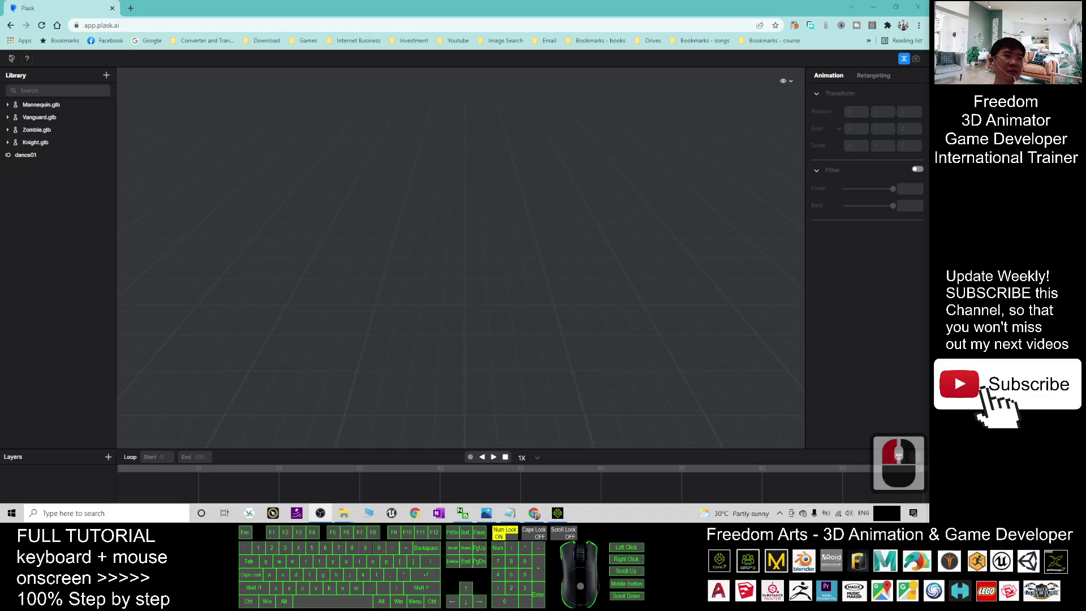
left_click(632, 347)
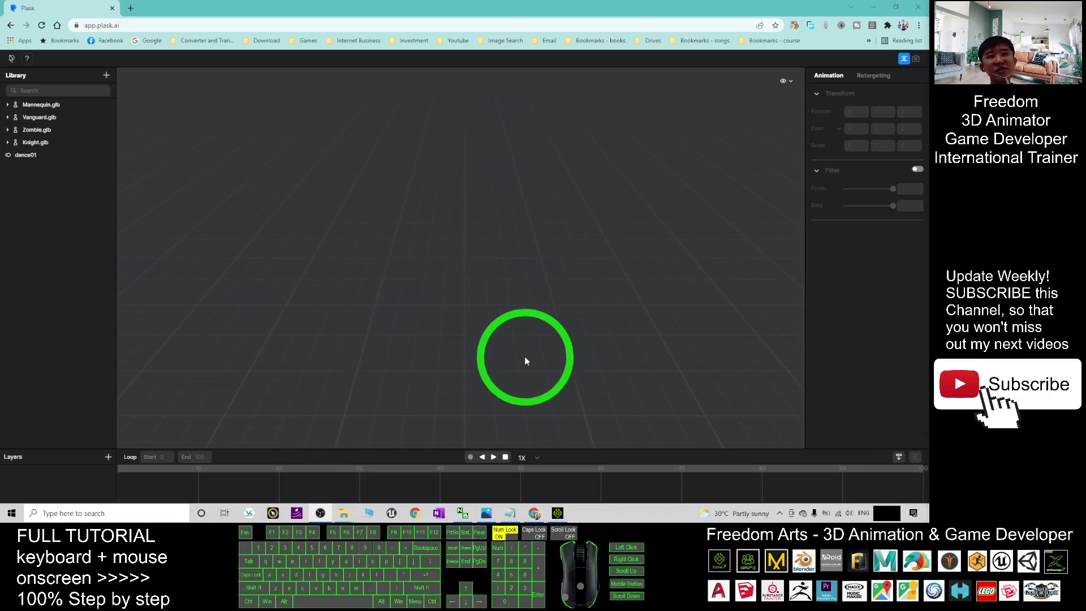
Step: Drag the dance01 motion from the library onto Mannequin.glb
left_click(28, 157)
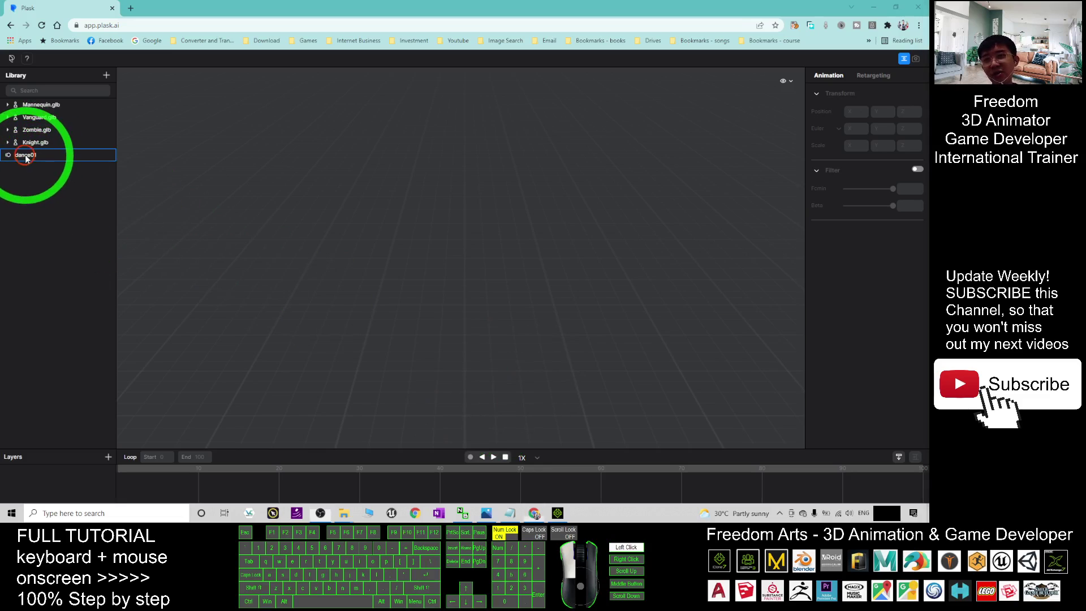
left_click_drag(27, 157, 48, 104)
left_click(592, 102)
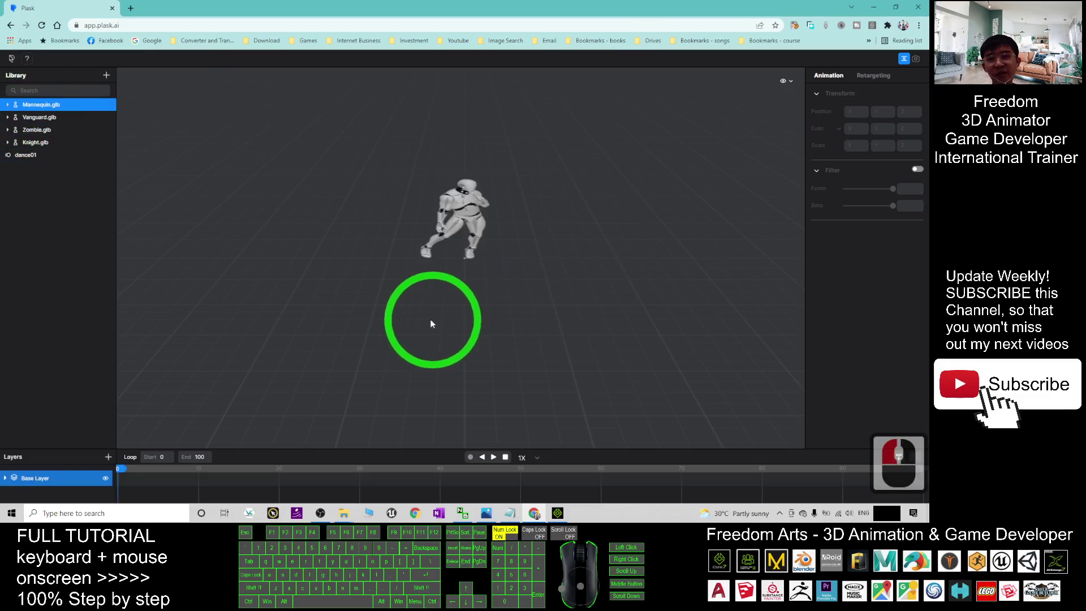
Step: Orbit the viewport and play the mannequin's dance01 animation, then stop playback
scroll(450, 234, "up", 3)
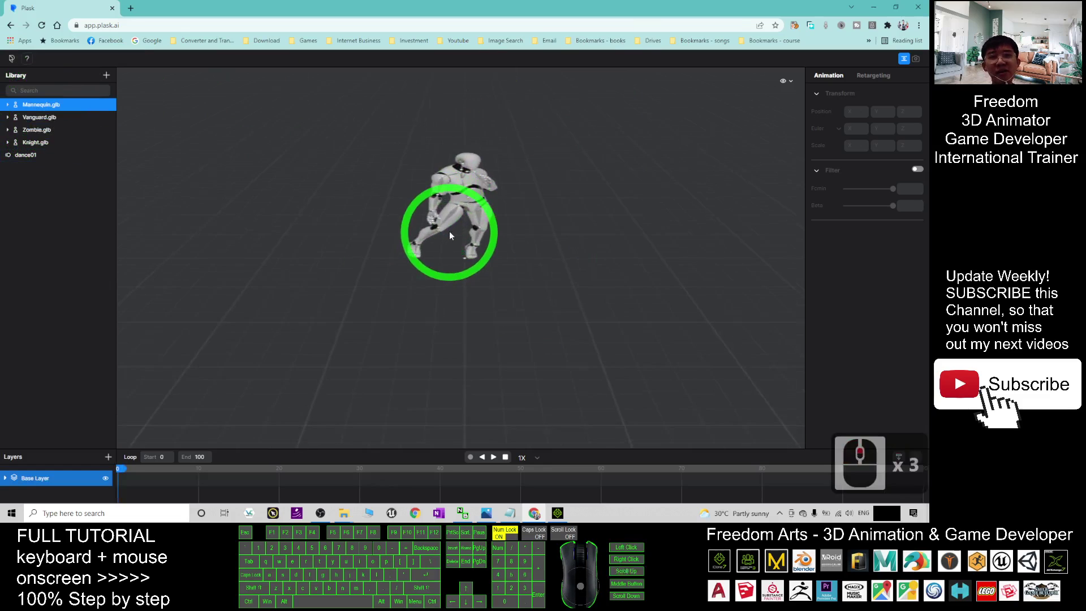
left_click(468, 284)
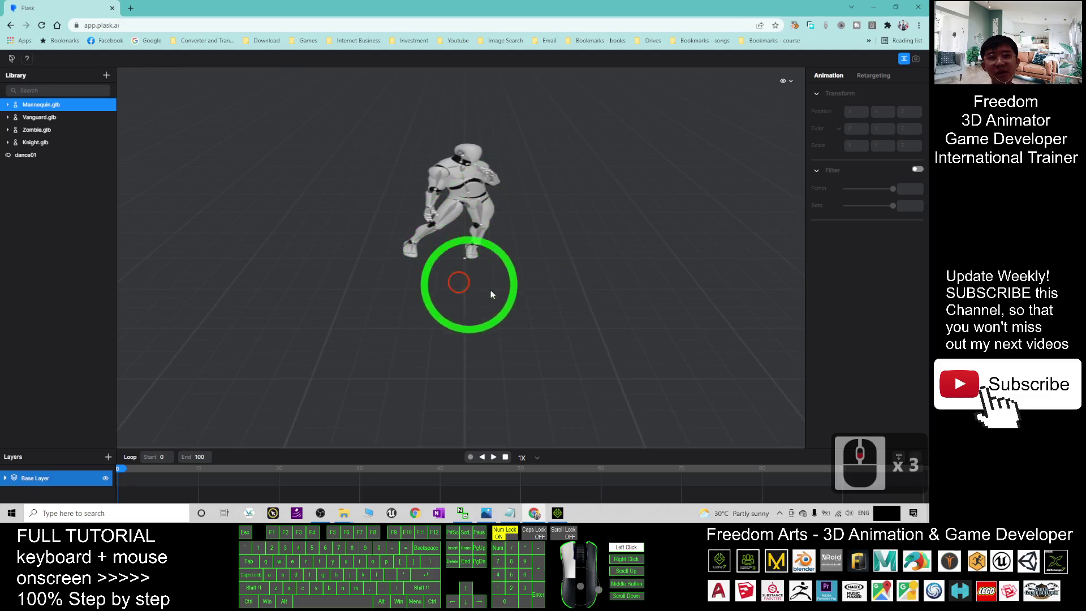
left_click(496, 295)
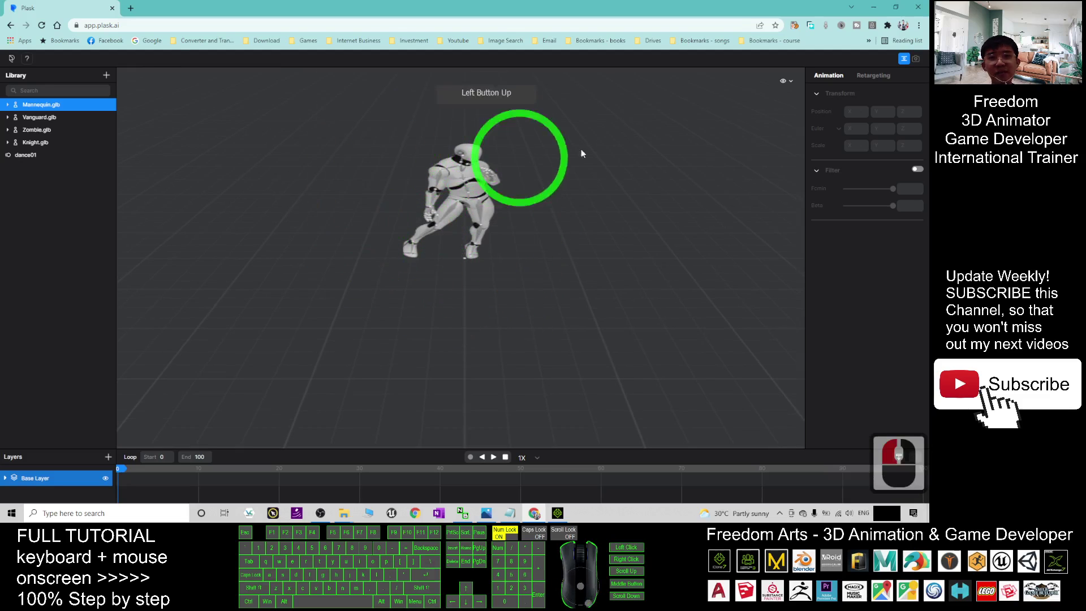
left_click(511, 261)
scroll(497, 242, "down", 4)
left_click(520, 293)
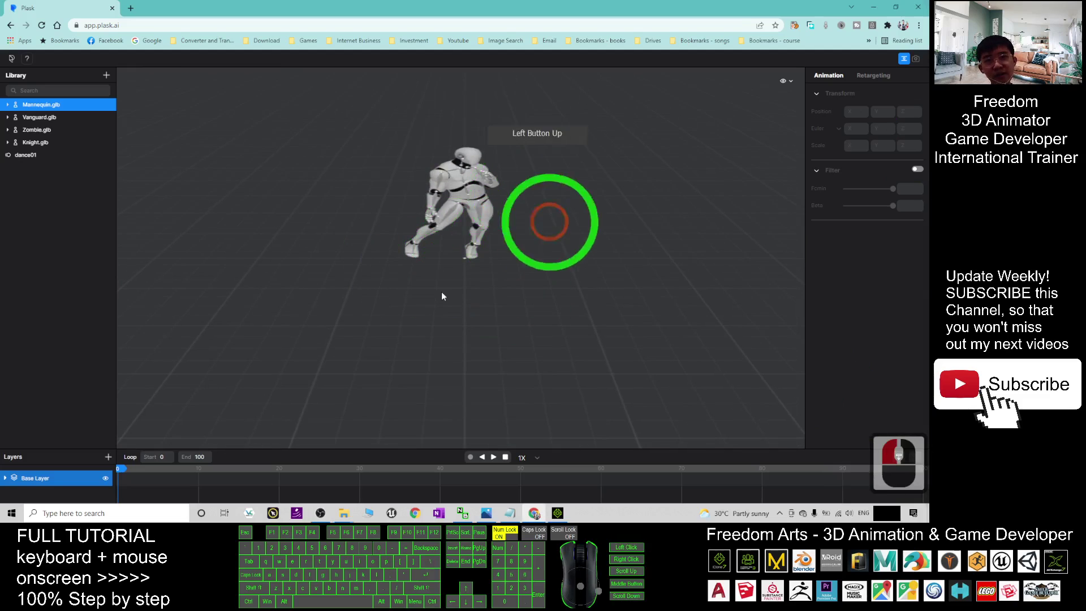
left_click(494, 458)
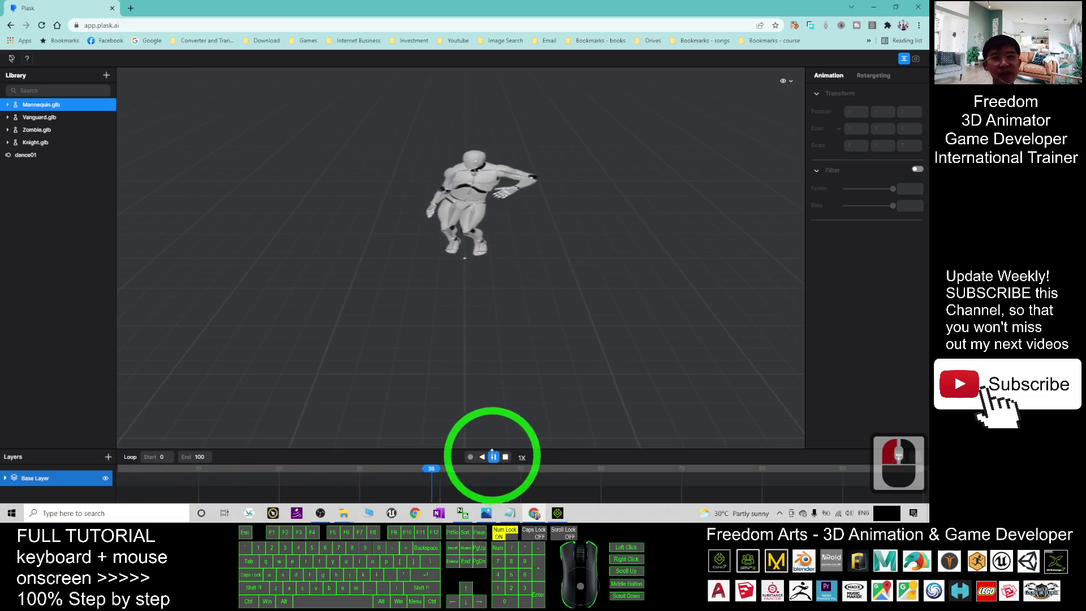
left_click(485, 294)
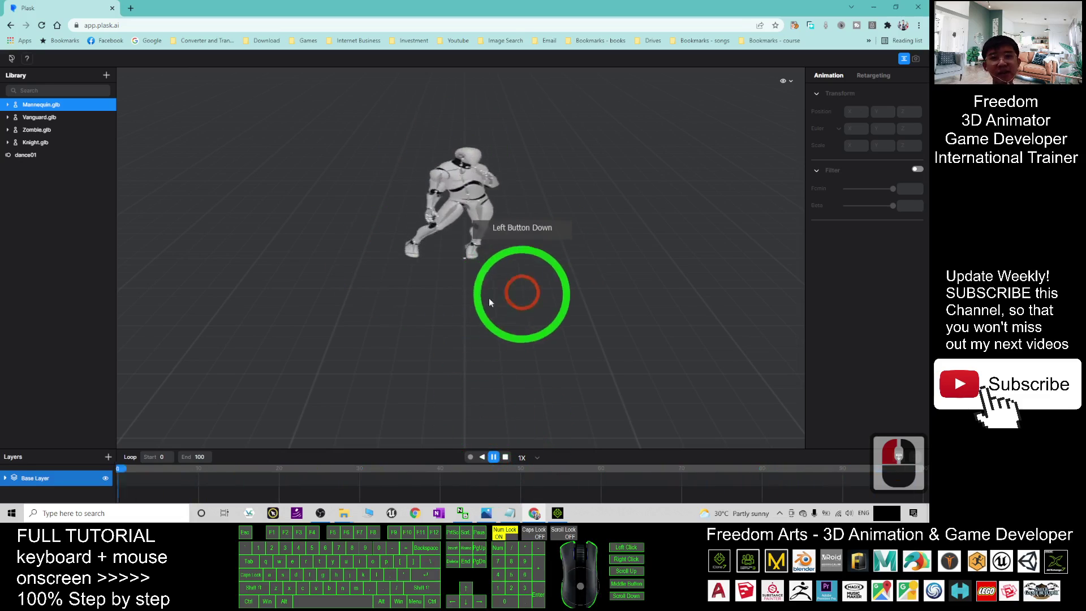
right_click(442, 329)
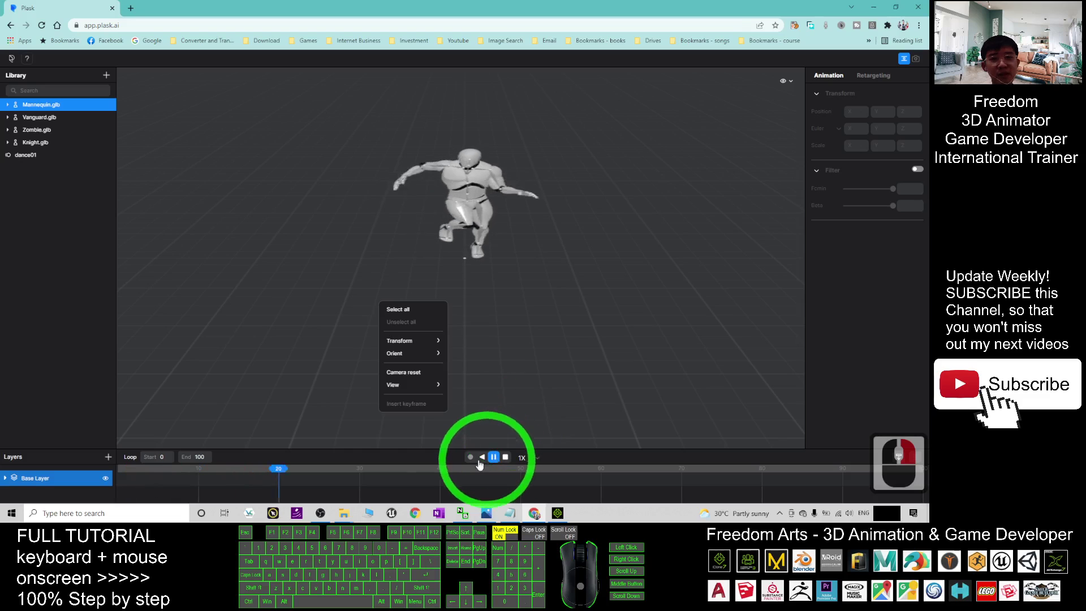
left_click(501, 458)
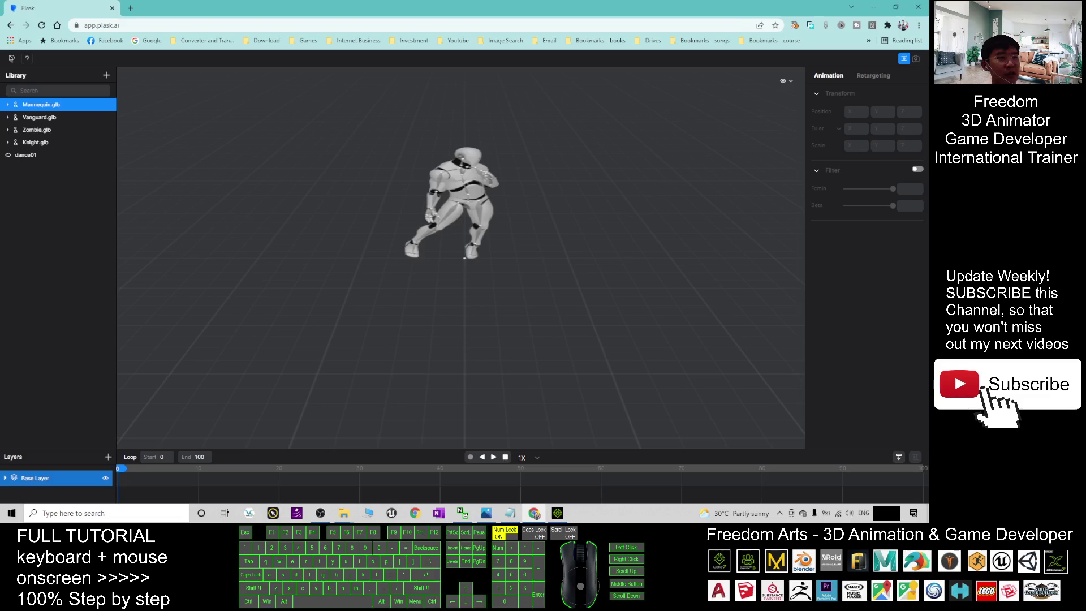
left_click(594, 368)
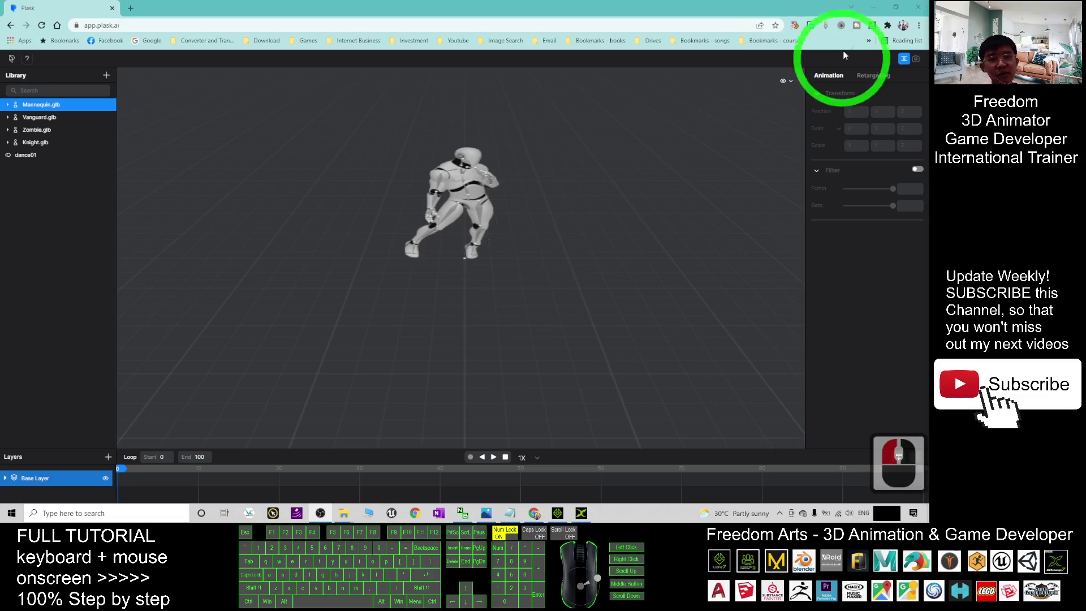
Step: Bring up 3DXchange and Notes.txt, moving the 3DXchange window up and left
left_click(878, 7)
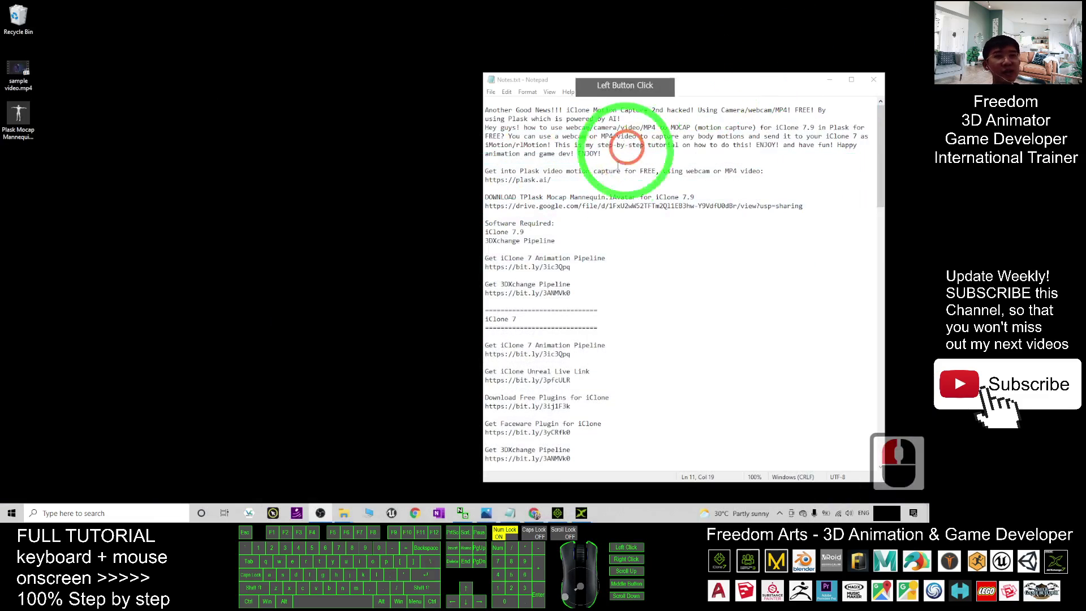
left_click(582, 512)
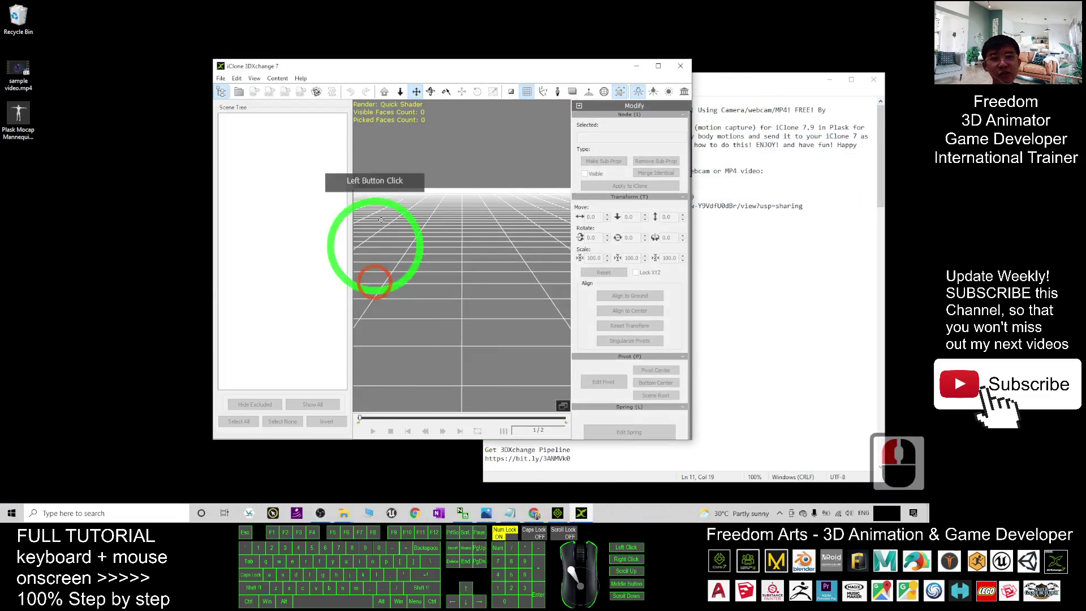
left_click(761, 83)
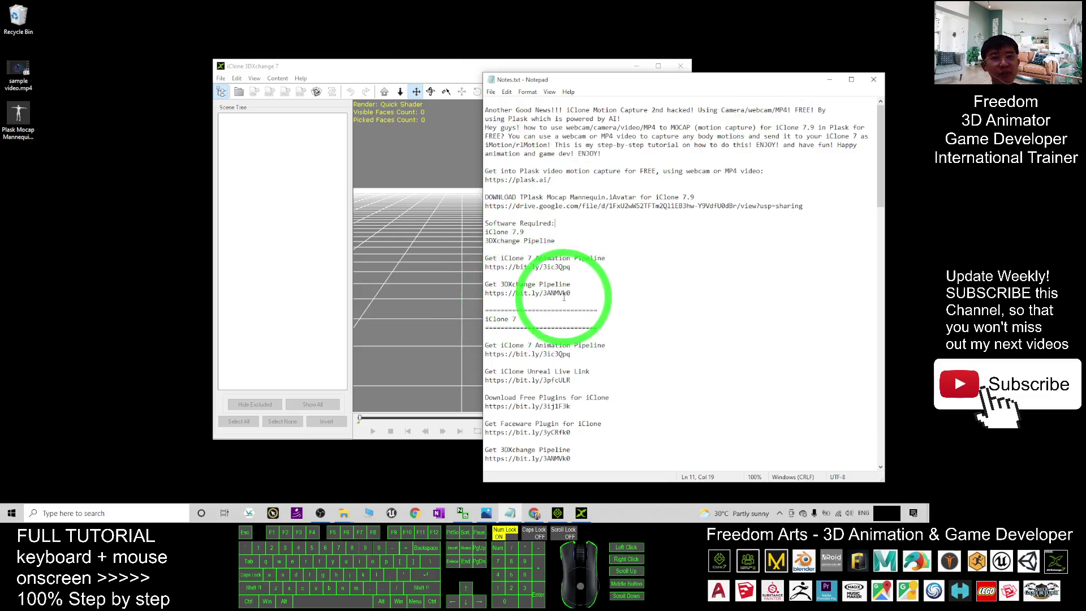
left_click(398, 65)
left_click_drag(398, 65, 362, 60)
left_click(721, 86)
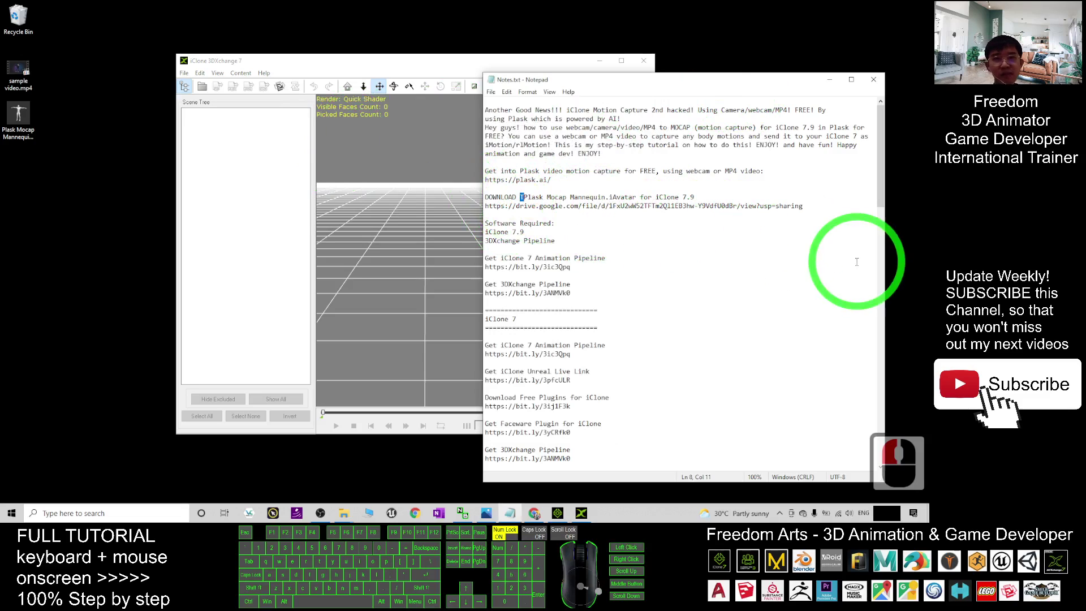
Step: Remove the stray character so the DOWNLOAD line reads Plask Mocap Mannequin.iAvatar
key("BackSpace")
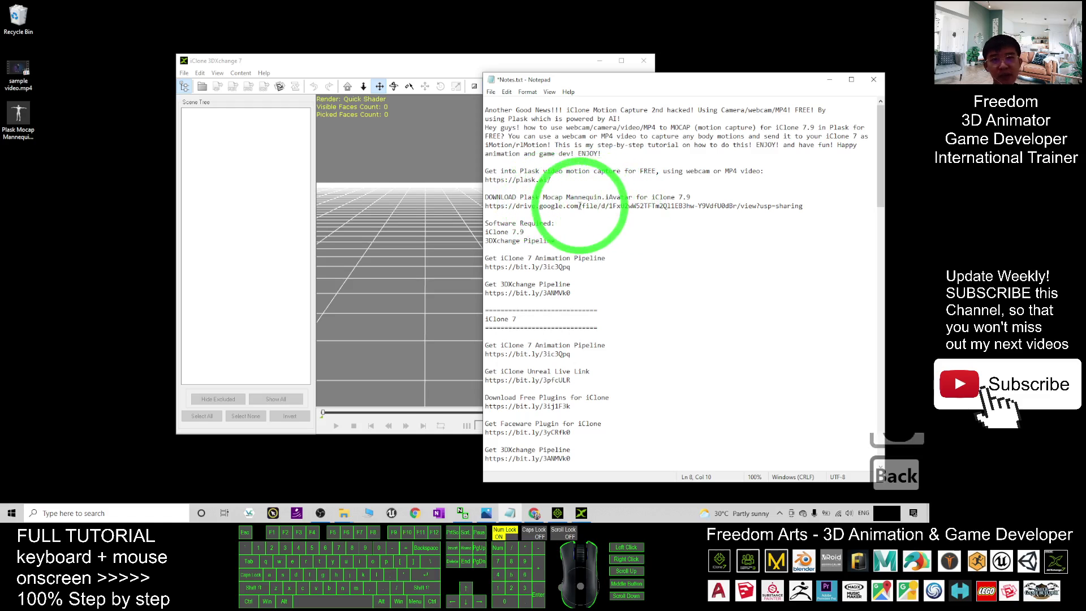
left_click(28, 140)
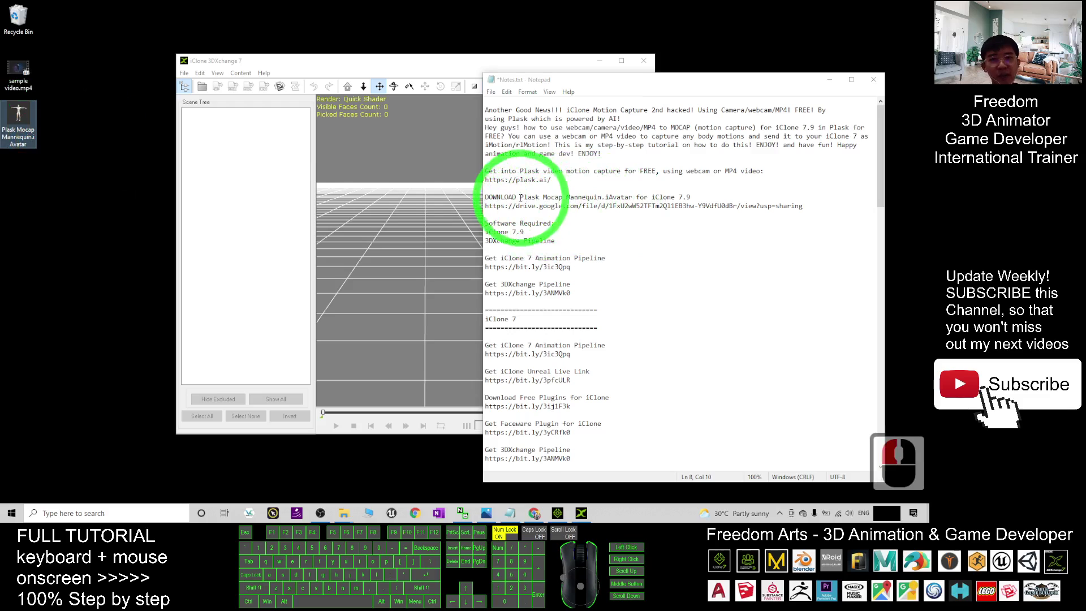
left_click_drag(521, 197, 633, 198)
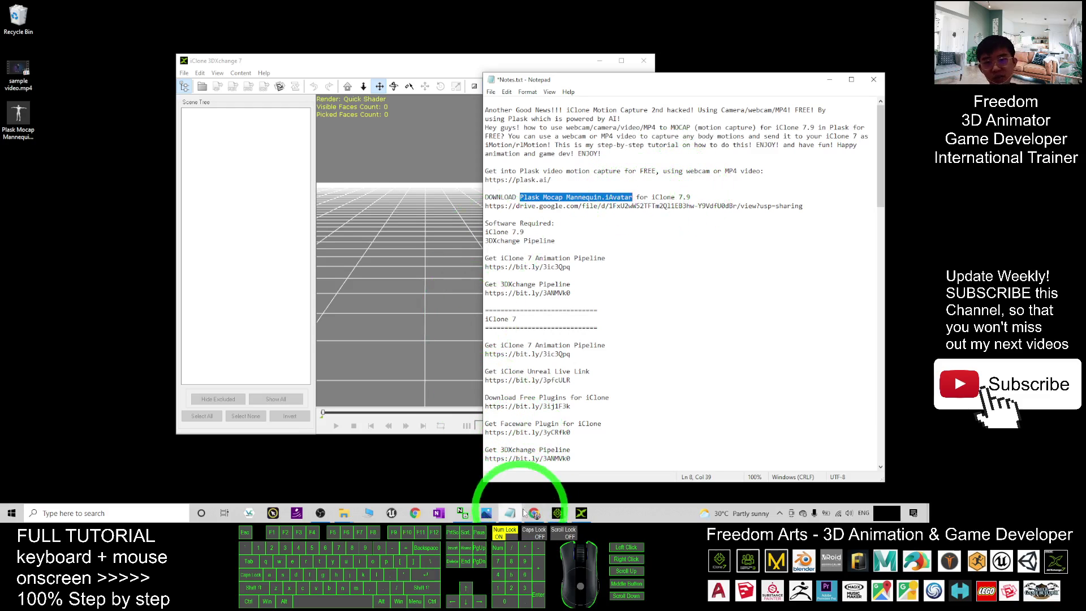
left_click(535, 513)
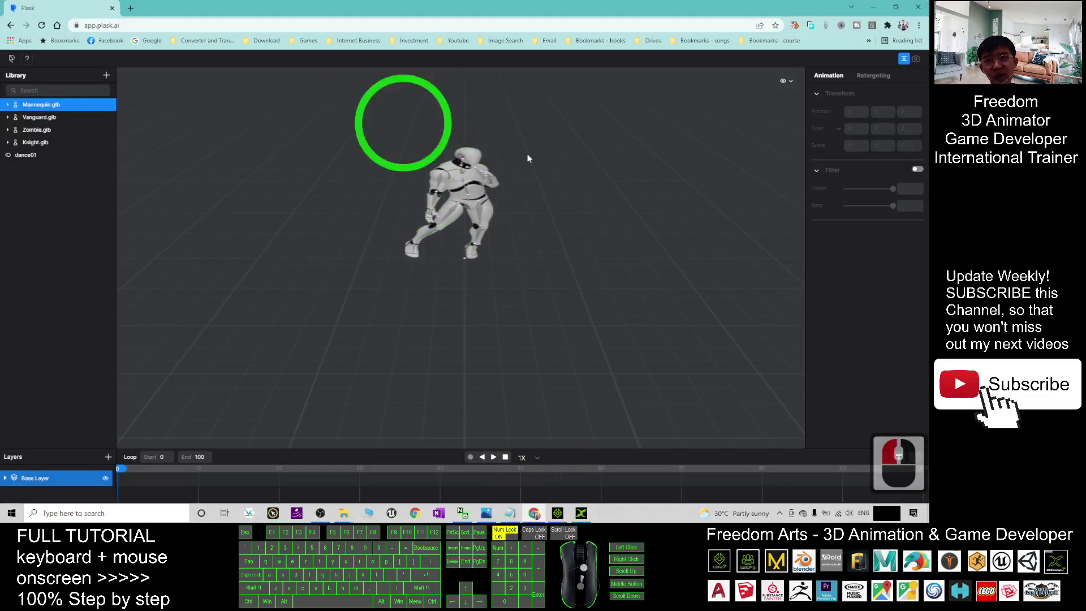
left_click(880, 9)
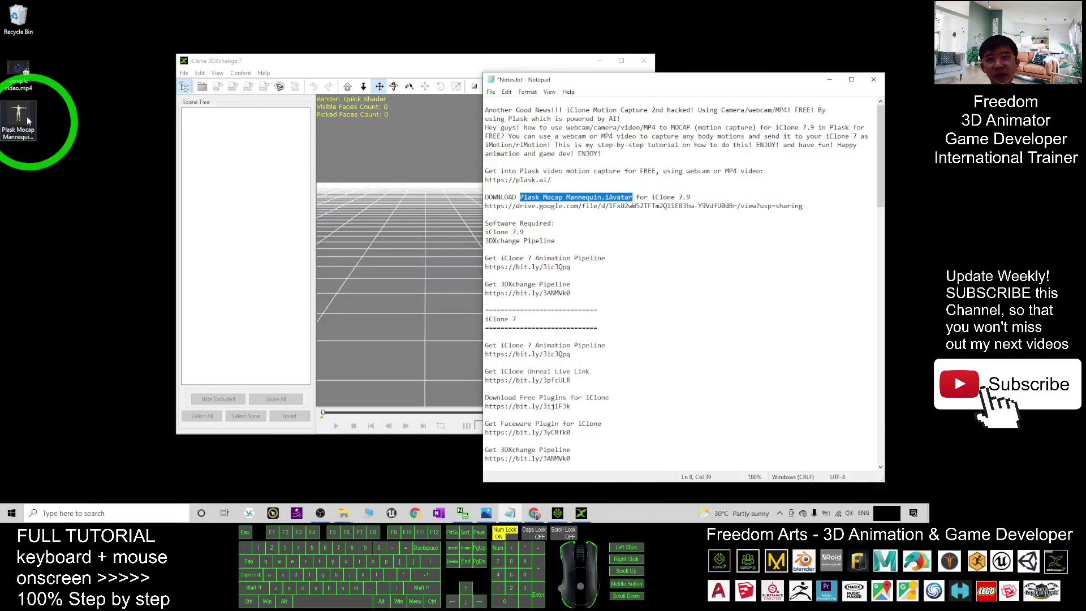
Step: Drag Plask Mocap Mannequin.iAvatar into 3DXchange, maximize it, and scroll Modify to Animation
left_click(27, 86)
left_click(327, 60)
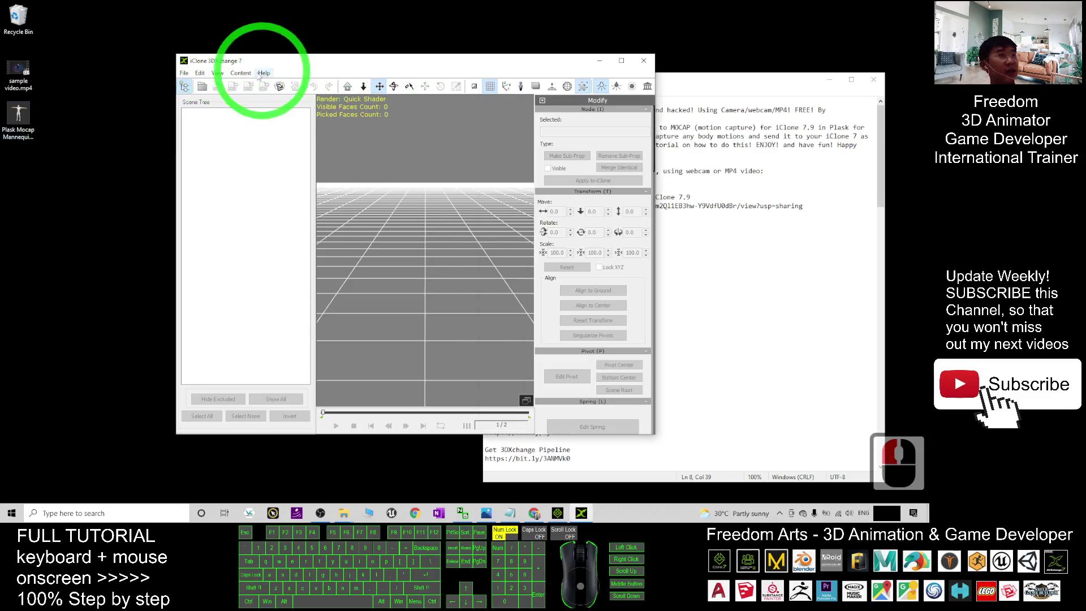
left_click_drag(26, 116, 515, 217)
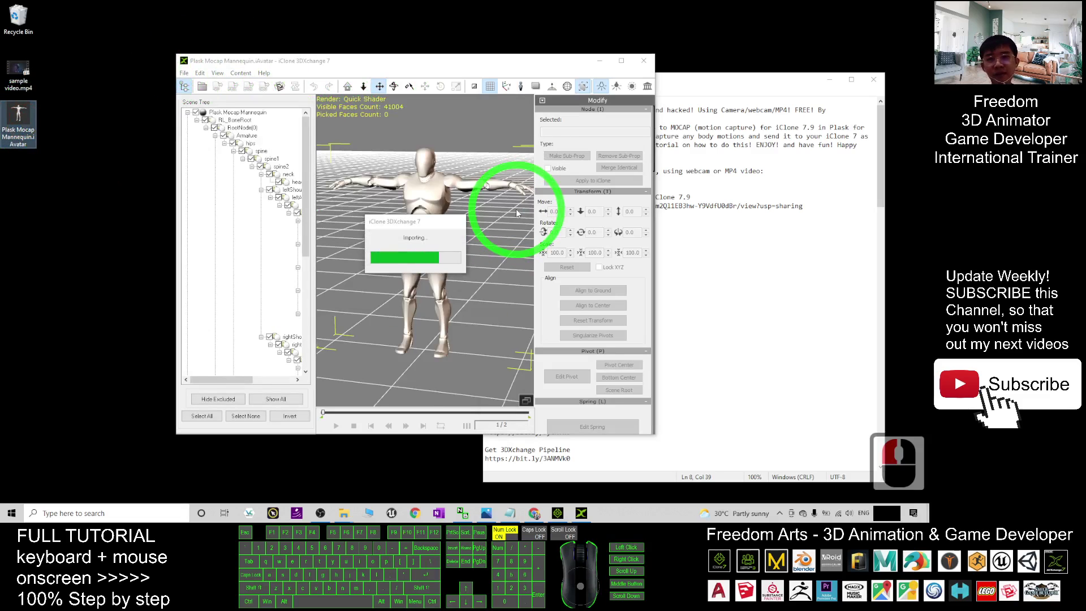
double_click(622, 60)
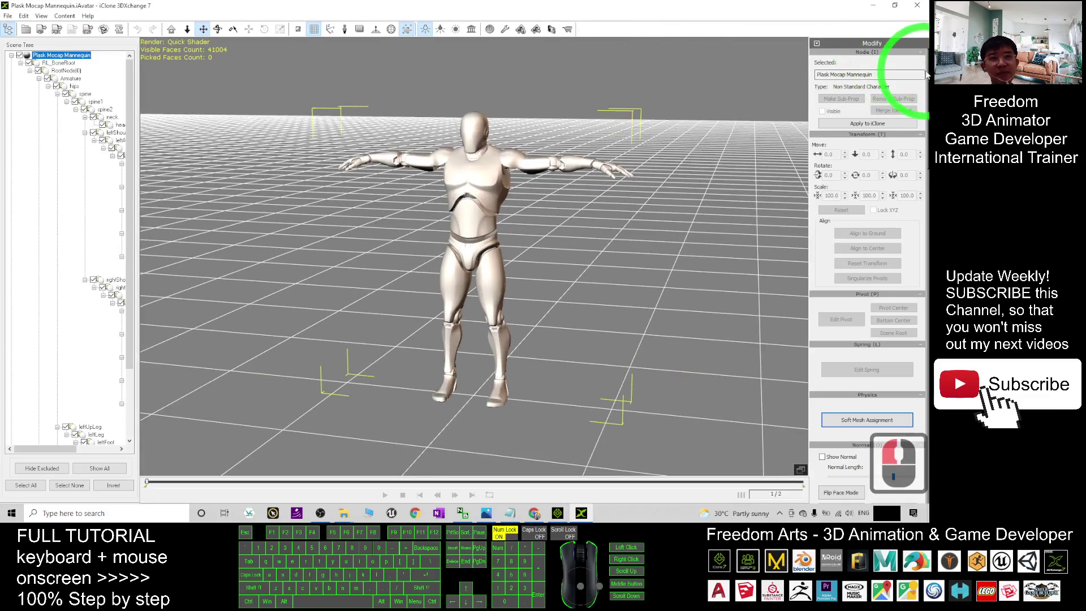
left_click_drag(928, 75, 909, 174)
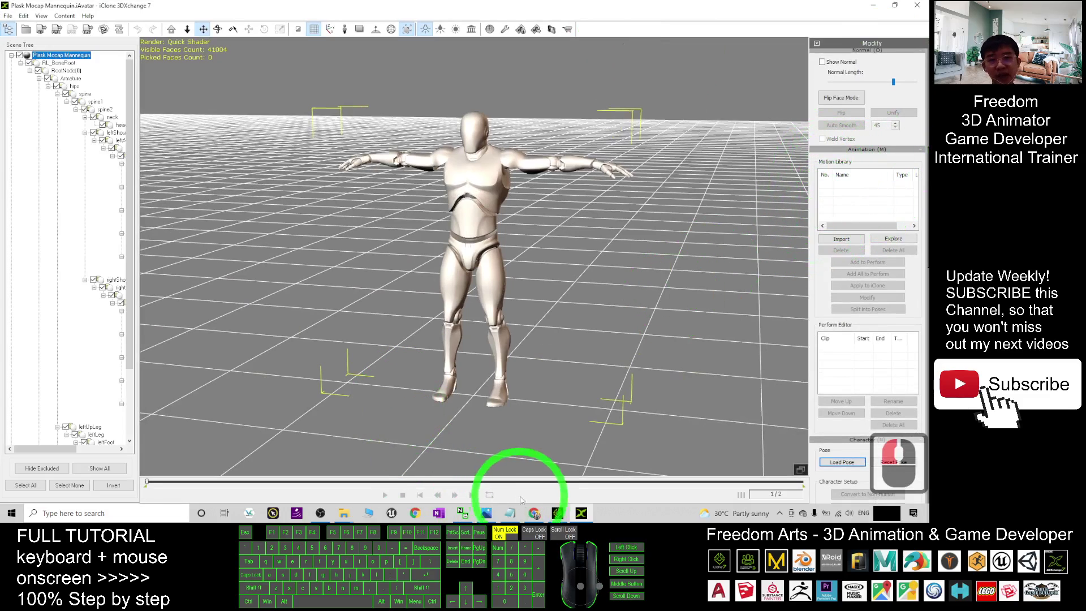
left_click(534, 512)
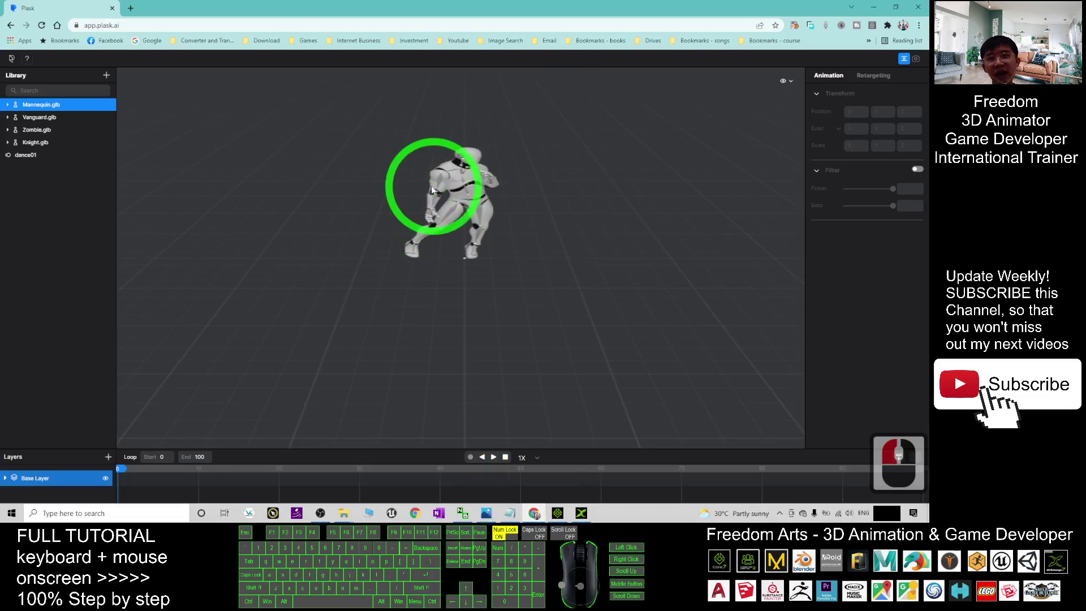
Step: Export Mannequin.glb's dance01 motion from the Library as an fbx file
right_click(51, 105)
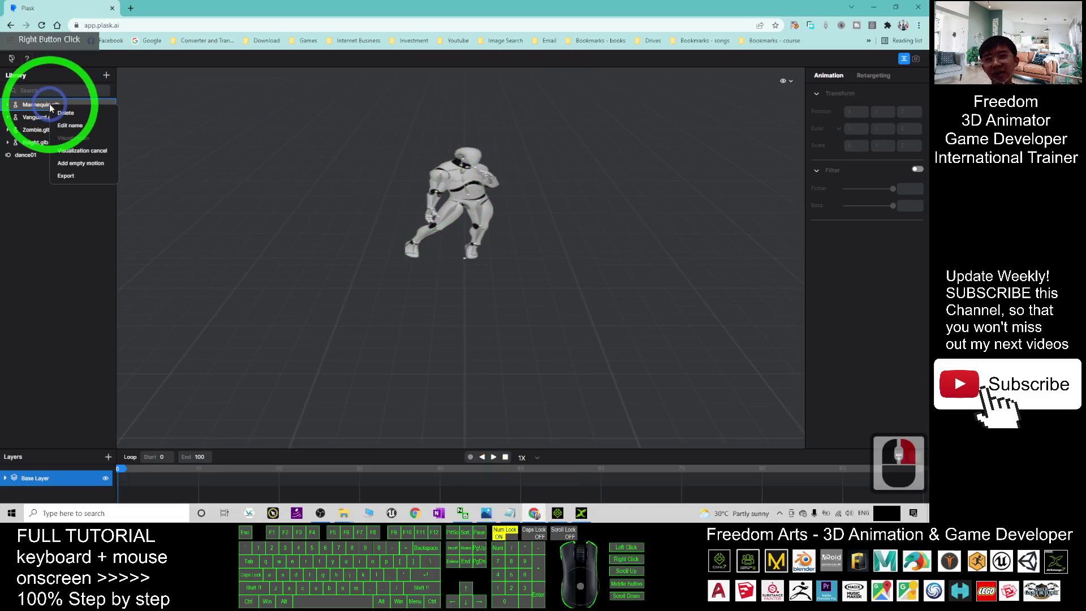
left_click(66, 175)
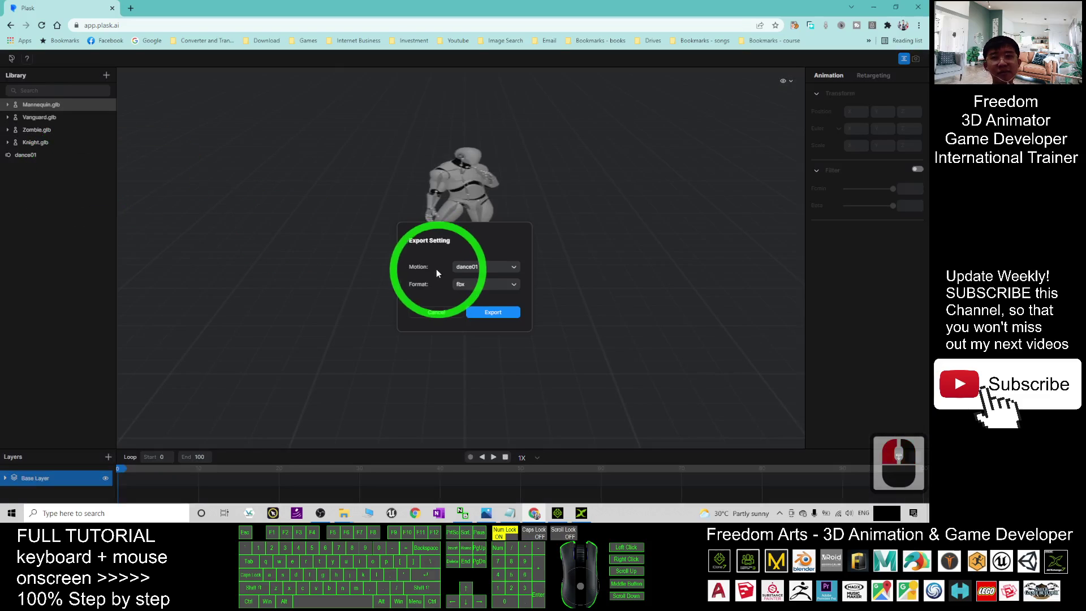
left_click(479, 269)
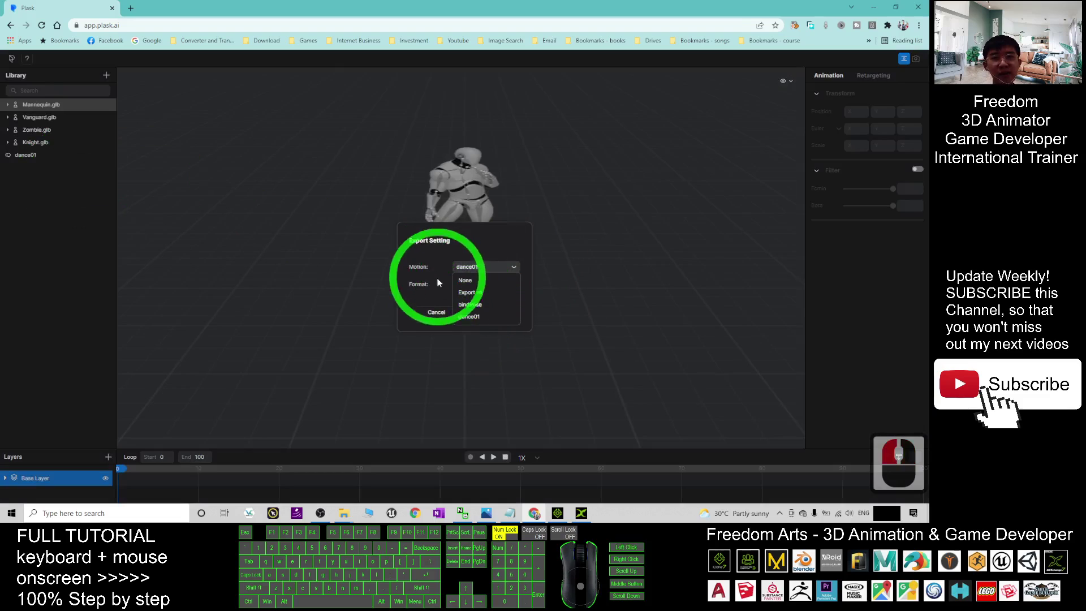
left_click(473, 315)
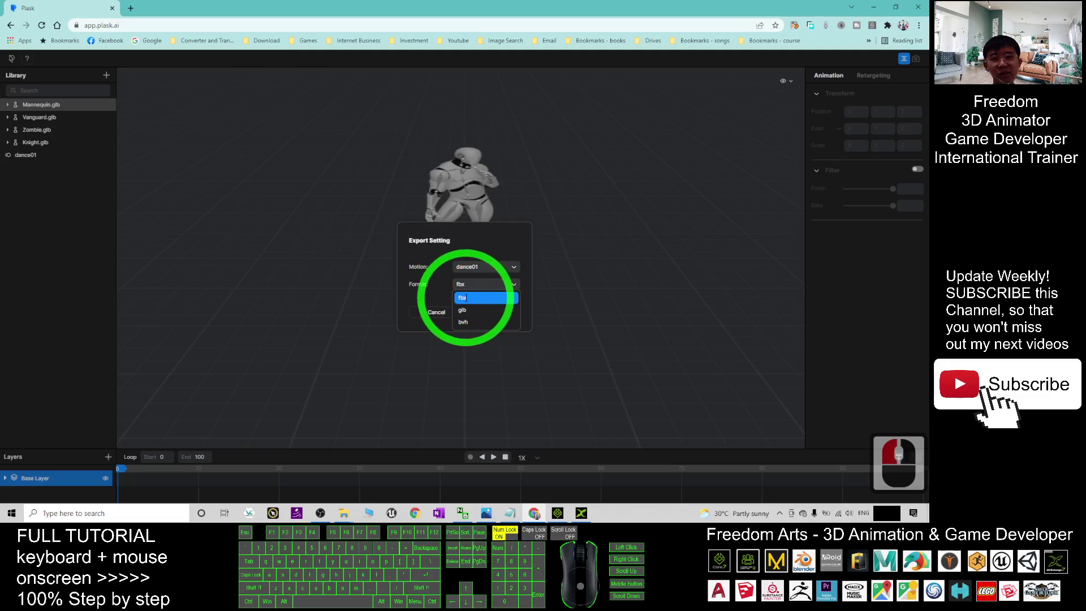
left_click(464, 297)
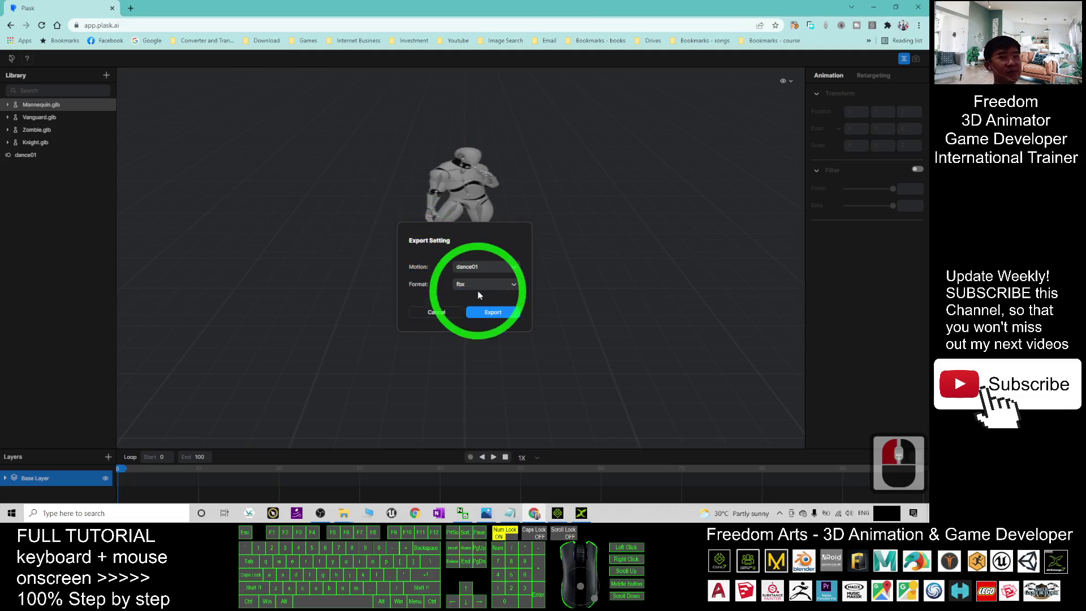
left_click(490, 313)
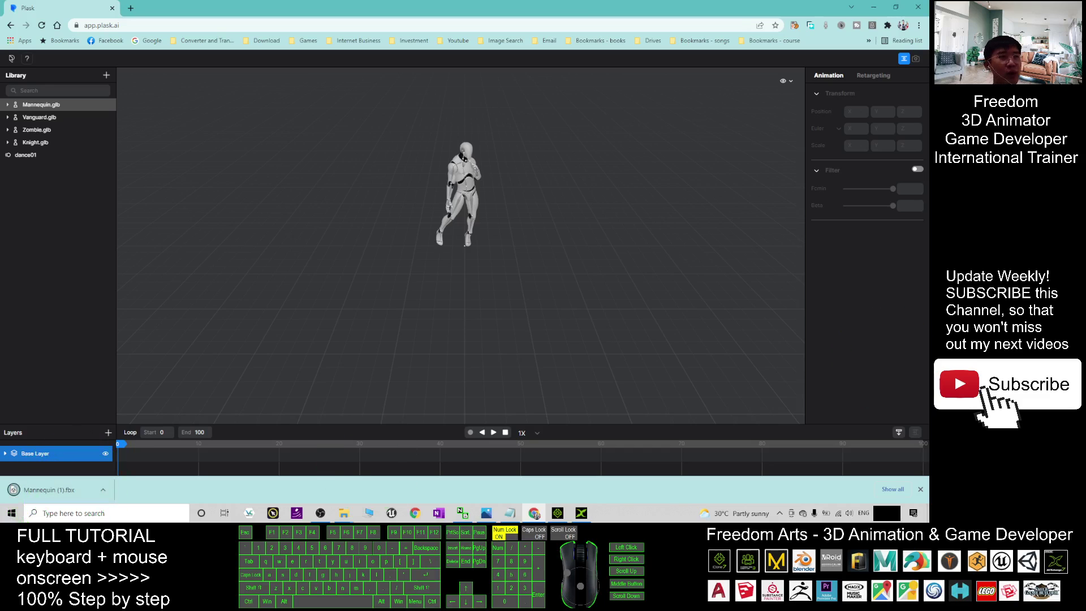
Step: Cut Mannequin (1).fbx from the Downloads folder and bring it to the desktop
left_click(827, 436)
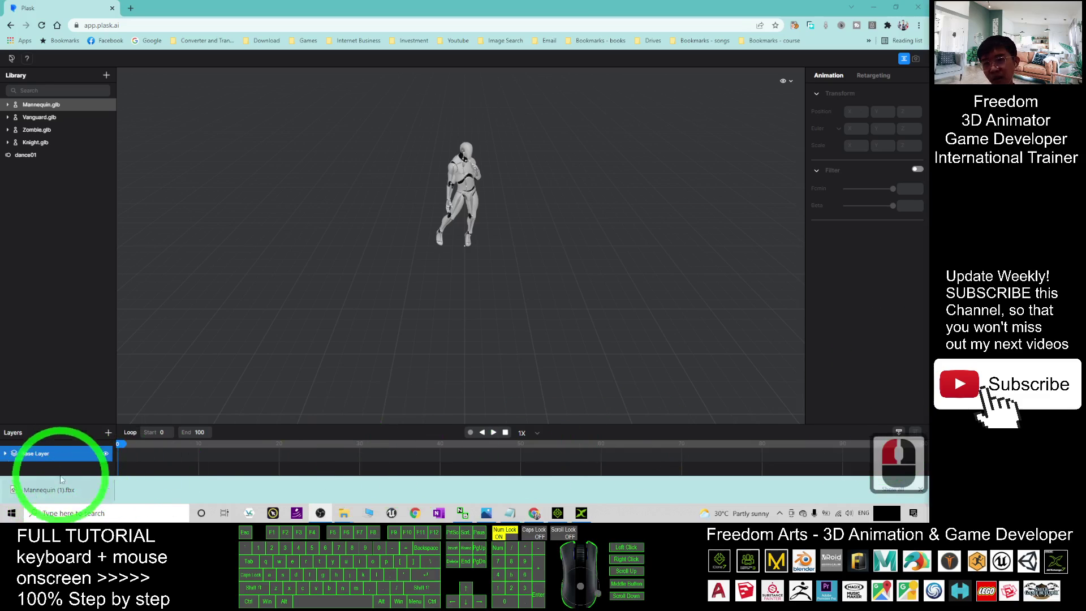
left_click(103, 490)
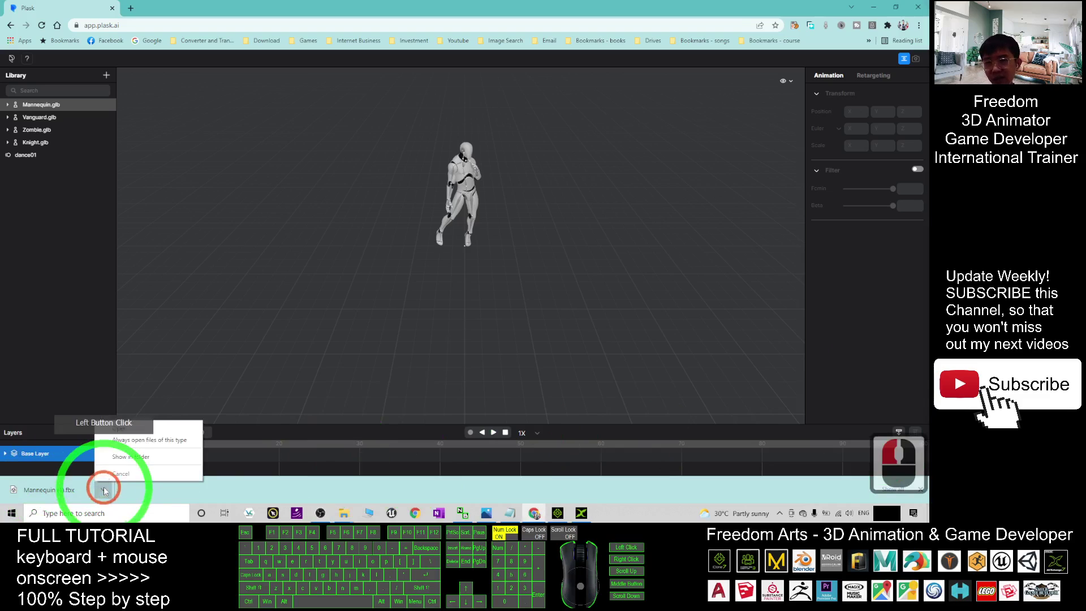
left_click(122, 464)
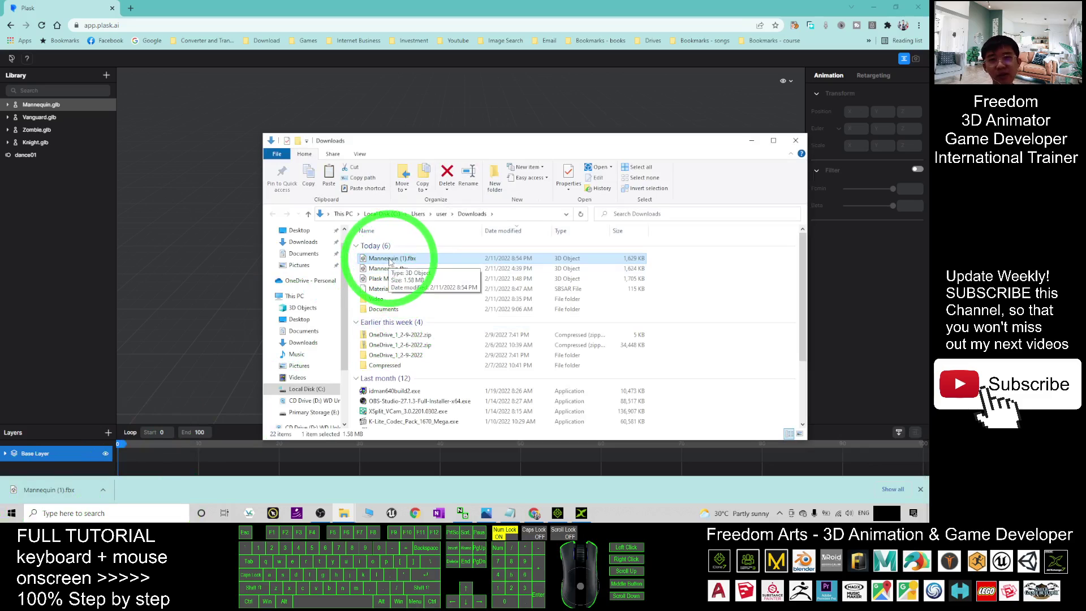
right_click(388, 258)
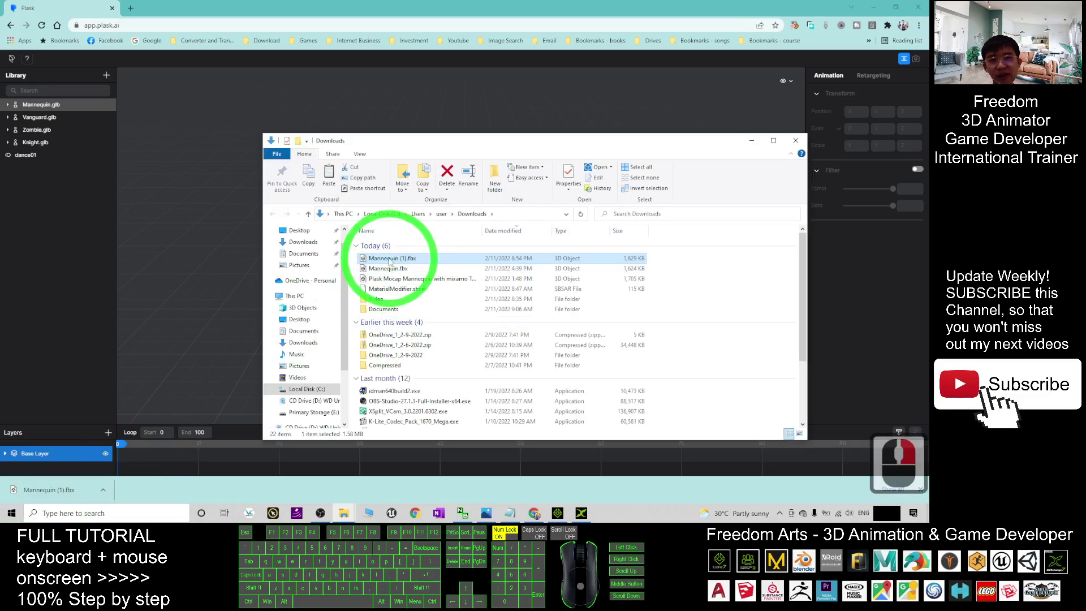
left_click(410, 392)
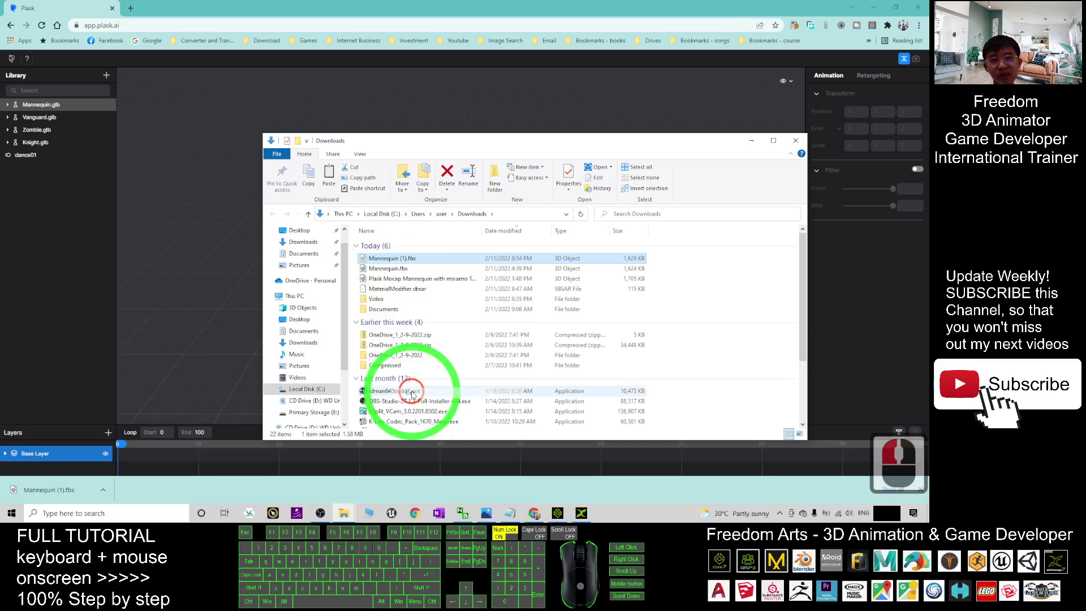
left_click(796, 141)
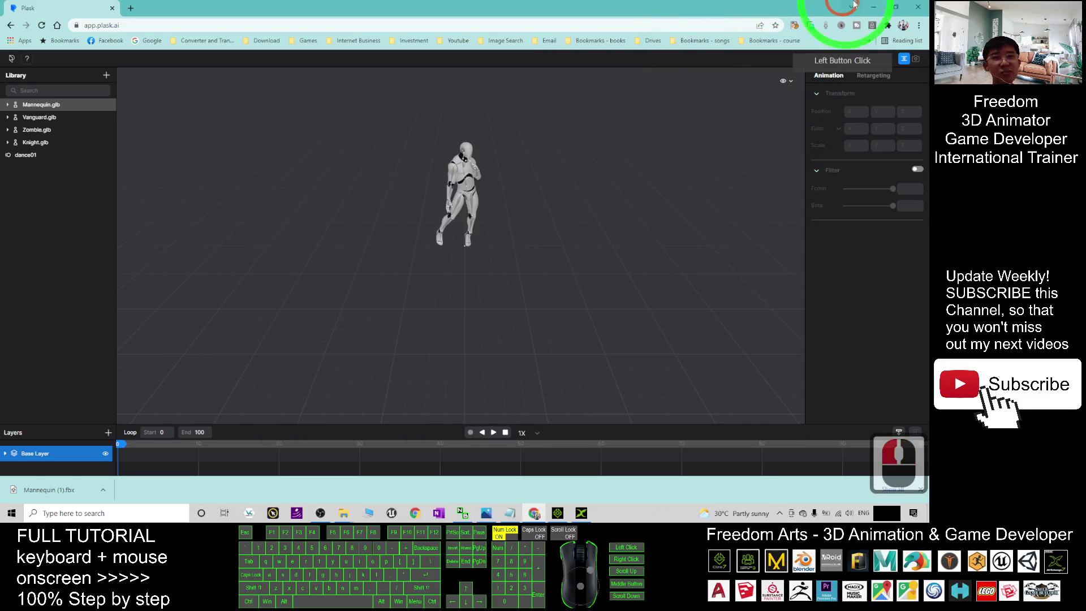
left_click(869, 5)
left_click(871, 7)
right_click(86, 252)
Step: Paste Mannequin (1).fbx onto the desktop and bring 3DXchange up beside it
left_click(105, 293)
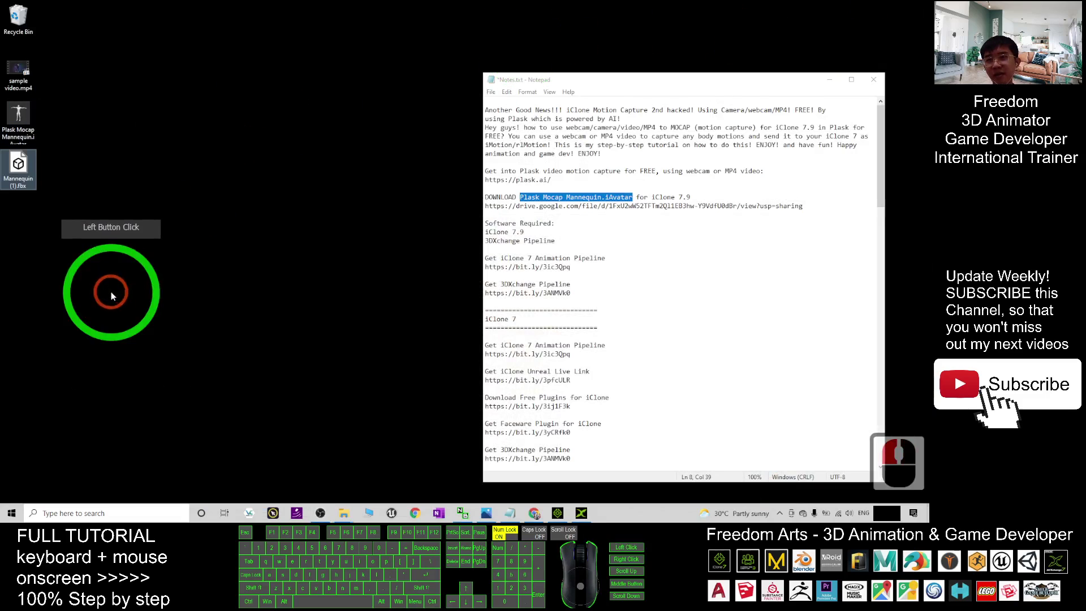
left_click(33, 186)
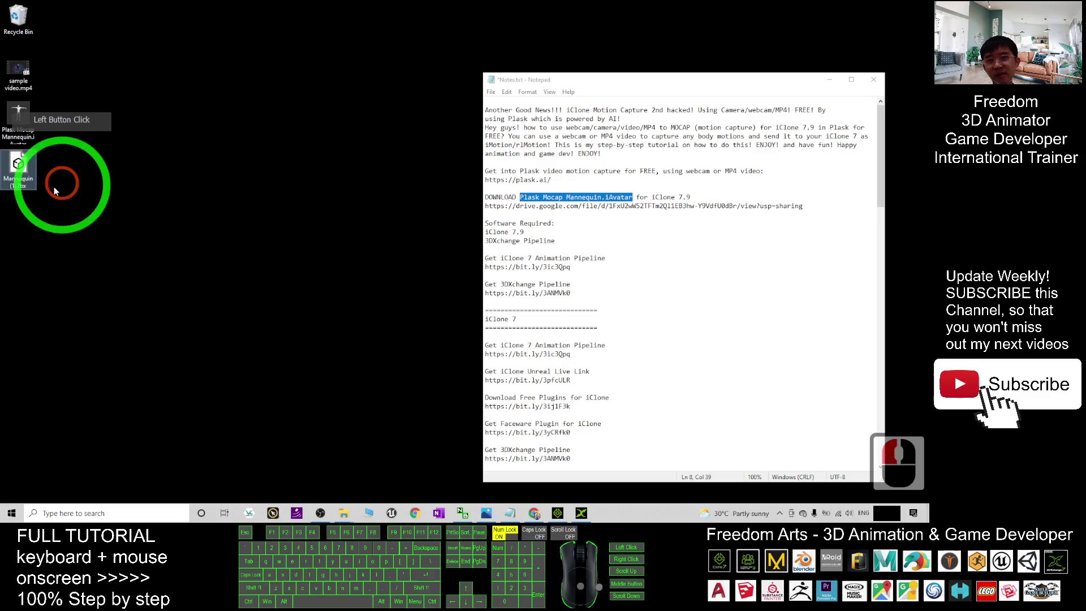
left_click(581, 513)
left_click_drag(498, 6, 505, 48)
Step: Drag the fbx into 3DXchange and import it with the Current Character profile
left_click(7, 142)
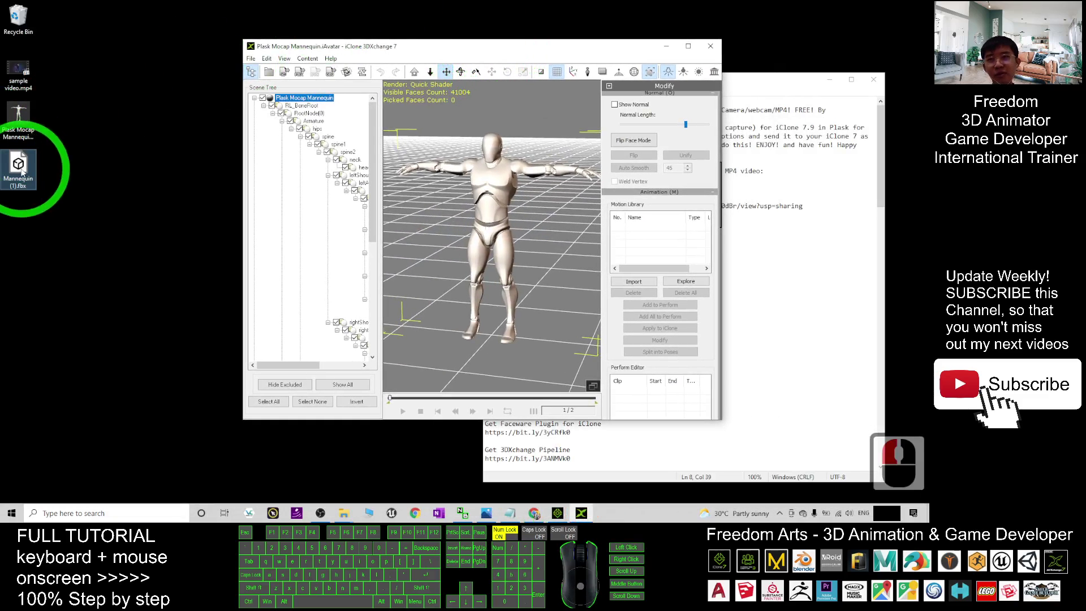
left_click_drag(21, 171, 662, 237)
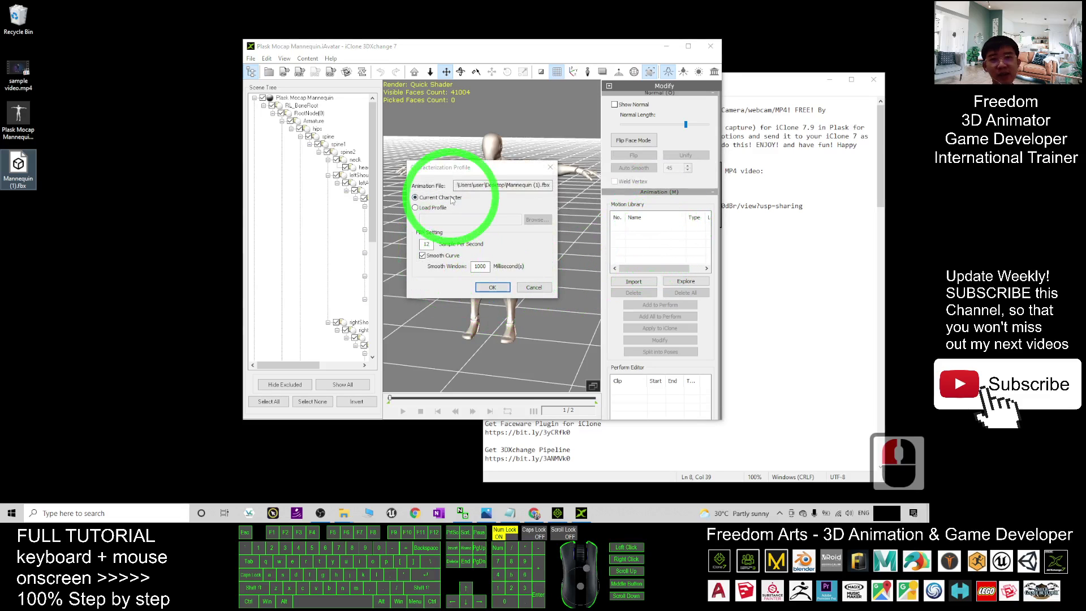
left_click(430, 198)
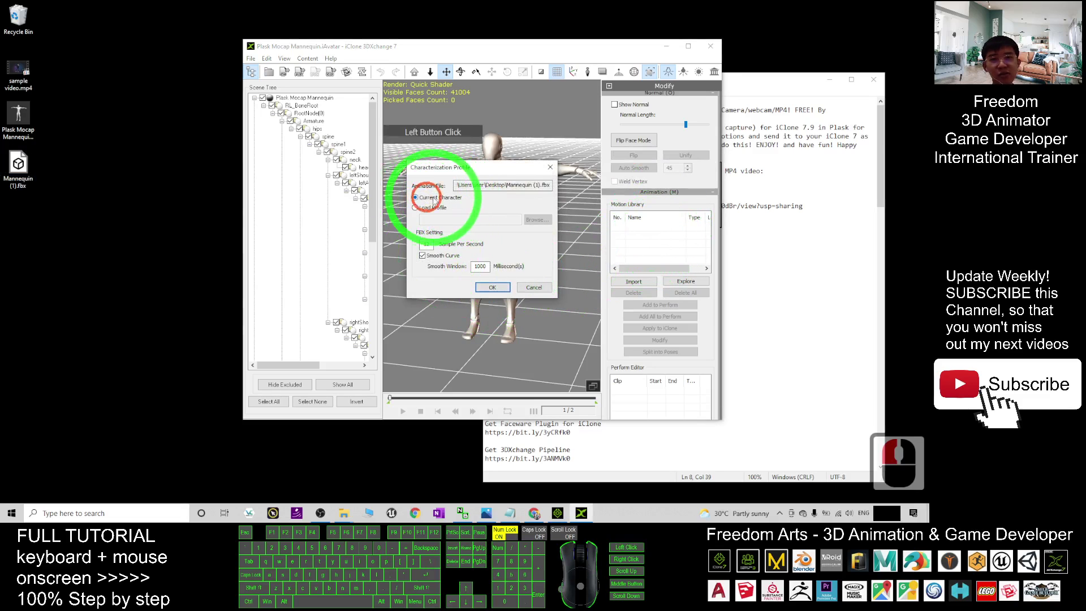
left_click(492, 288)
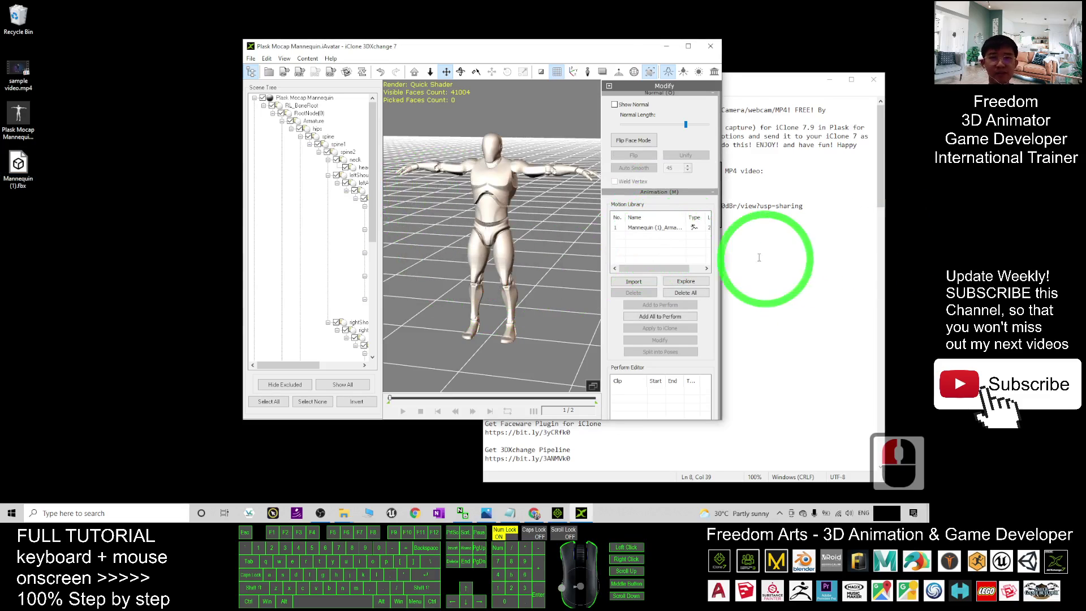
Step: Add the imported Mannequin motion to the perform list, preview it, and rename the clip dance01
left_click(688, 45)
left_click(837, 185)
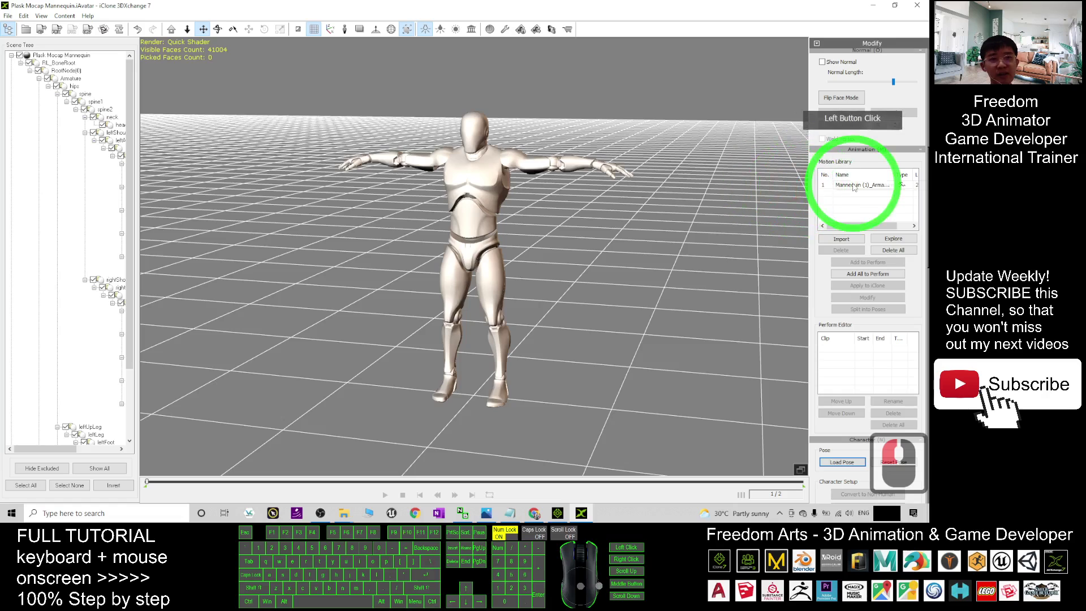
left_click(854, 186)
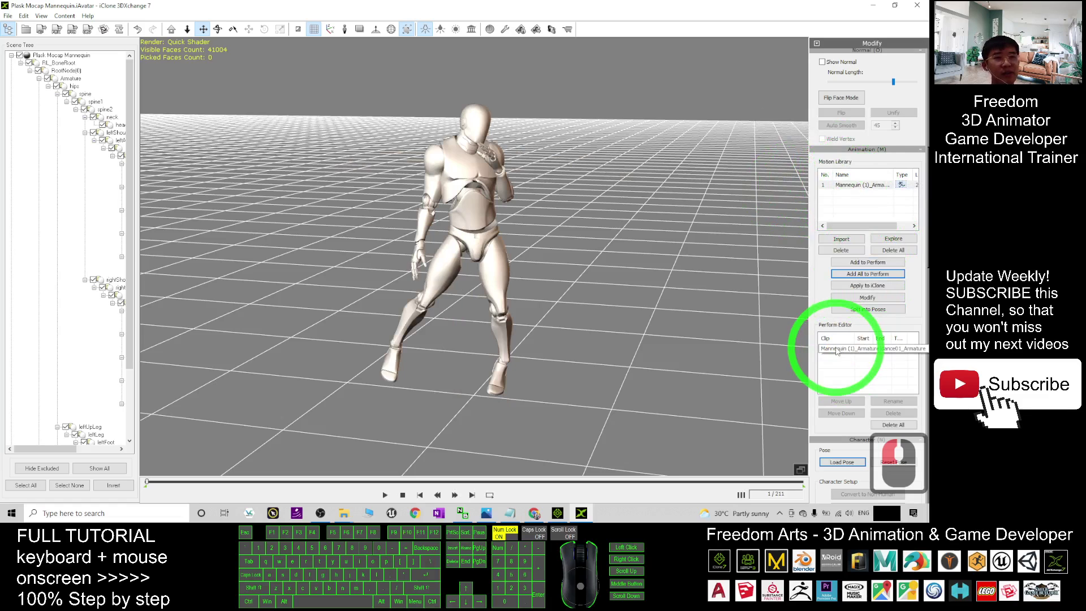
double_click(836, 350)
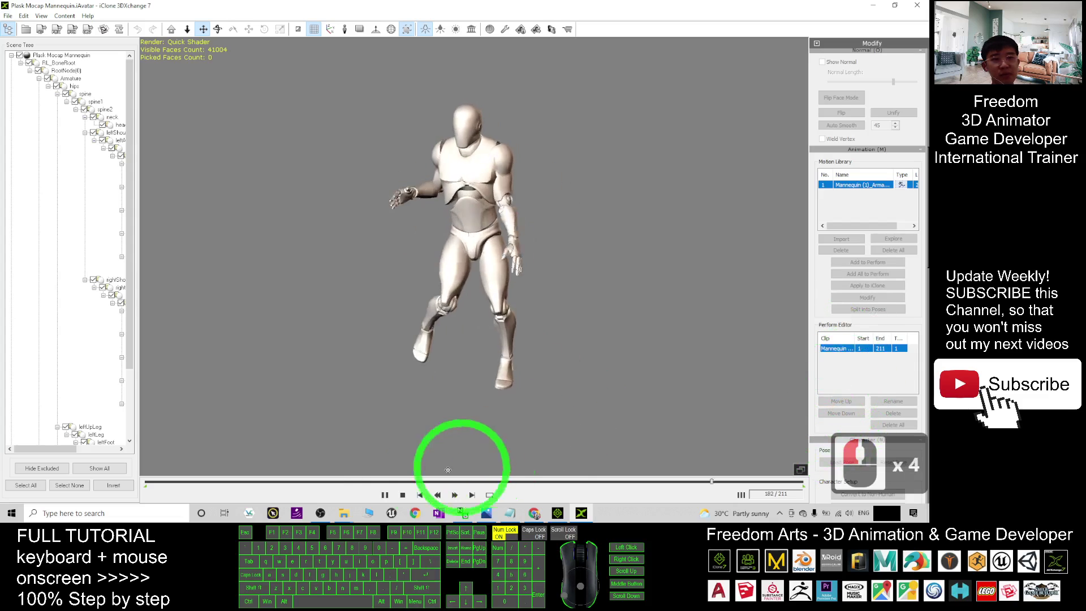
left_click(403, 495)
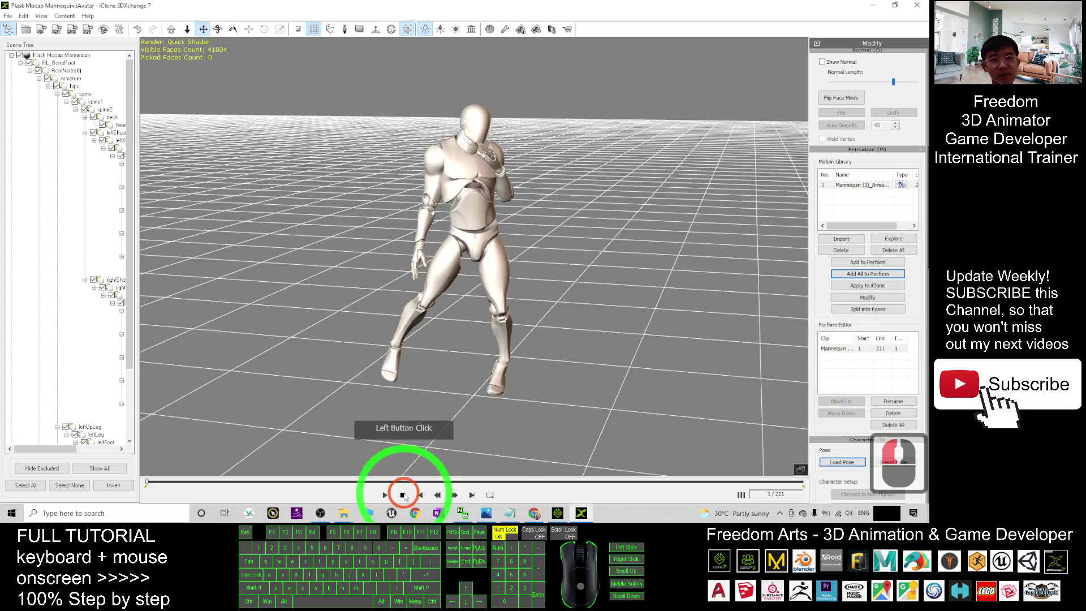
double_click(841, 350)
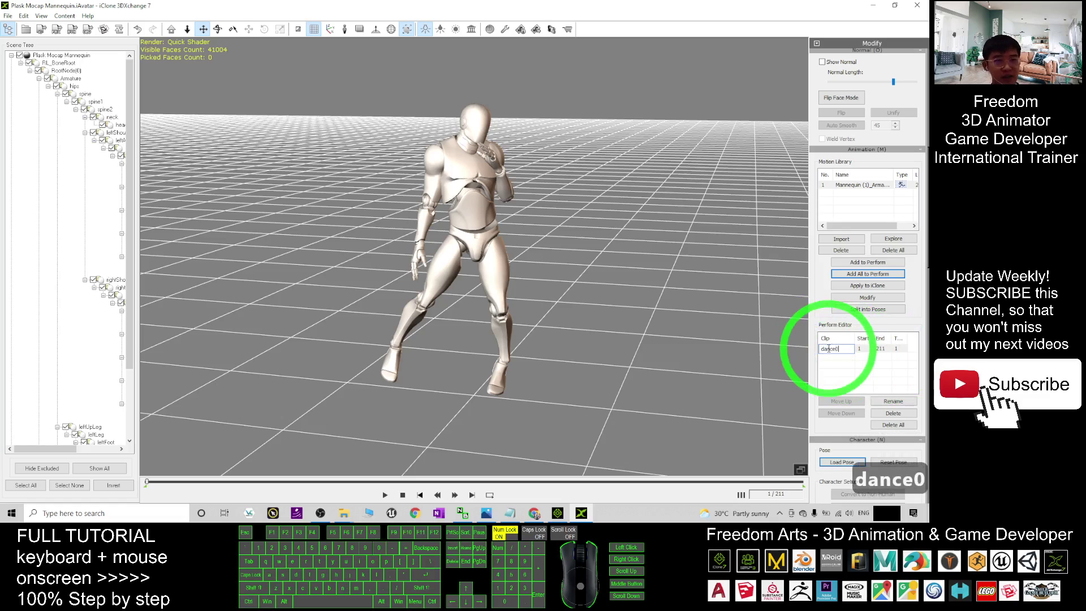
key("Return")
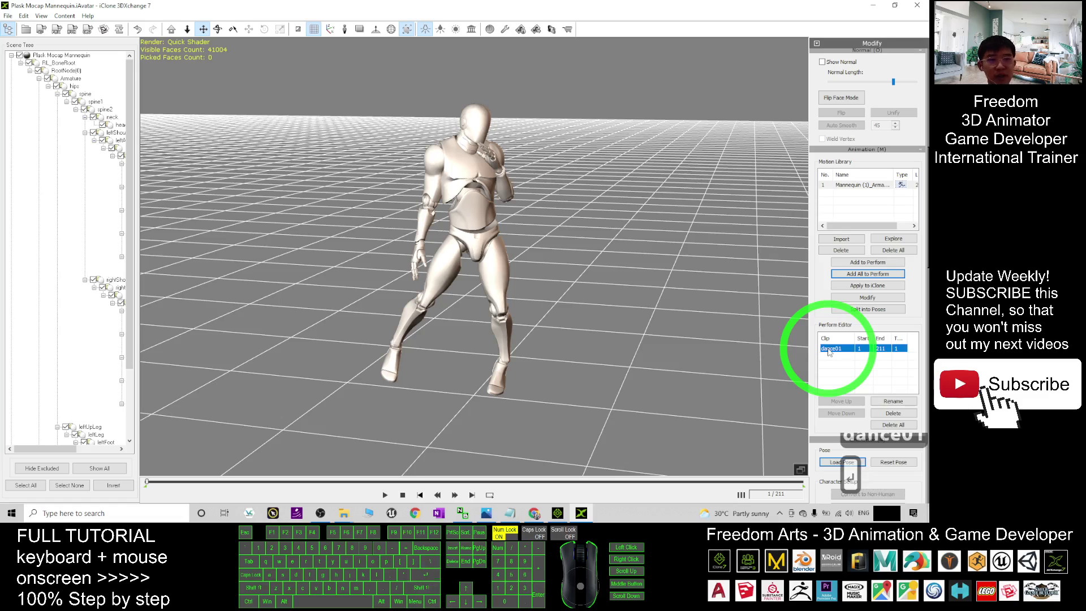
Step: Play the dance01 clip on the mannequin, then stop it back at frame 1
left_click(385, 496)
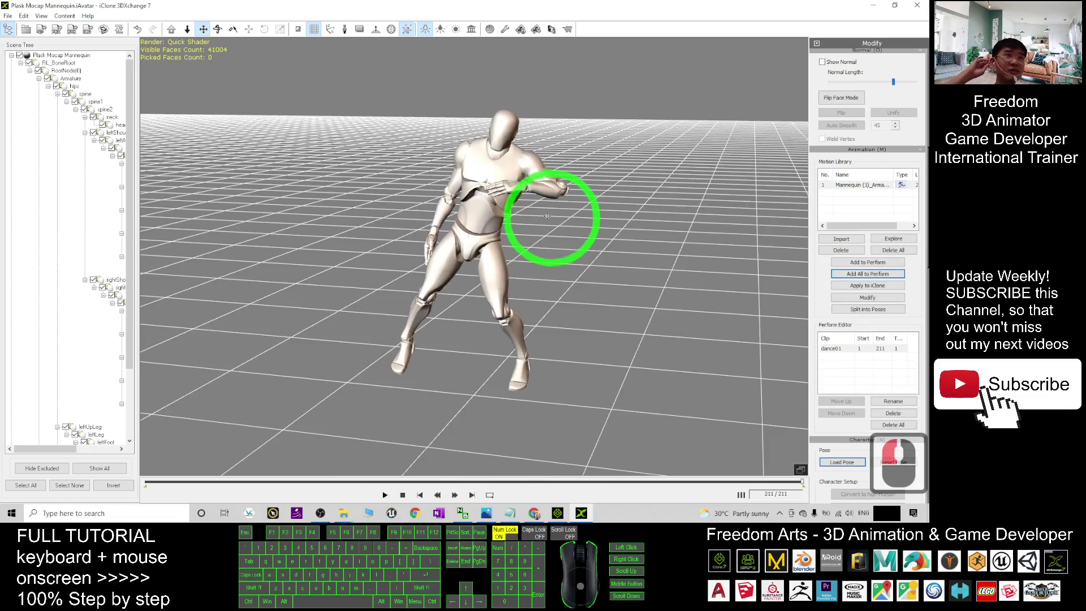
left_click(536, 209)
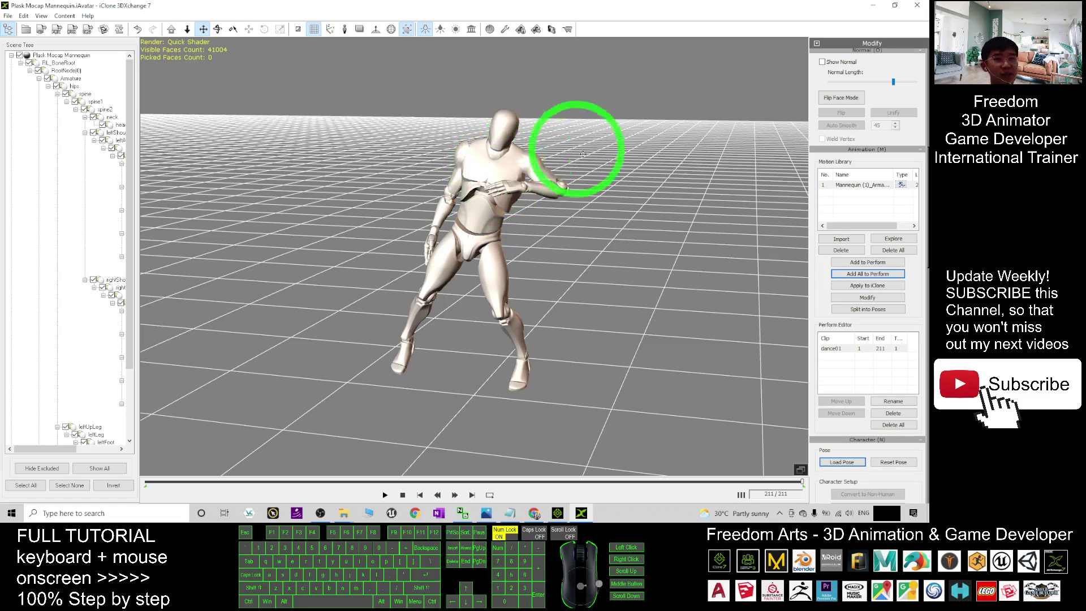
left_click(405, 500)
left_click(568, 270)
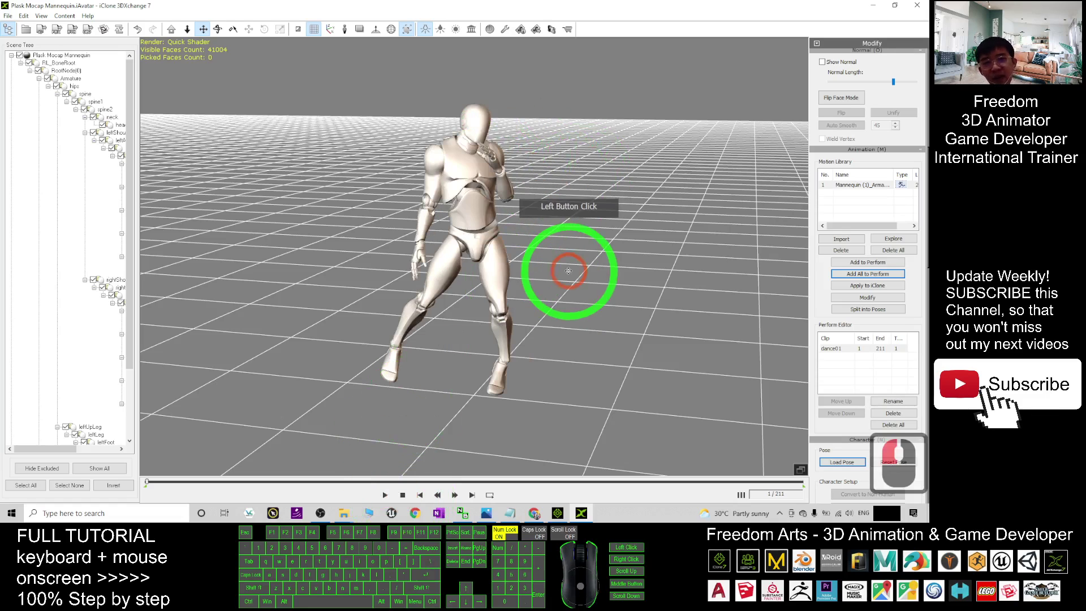
Step: Switch to iClone 7 and select the Heidi avatar
left_click_drag(380, 6, 393, 42)
left_click(557, 513)
left_click(424, 206)
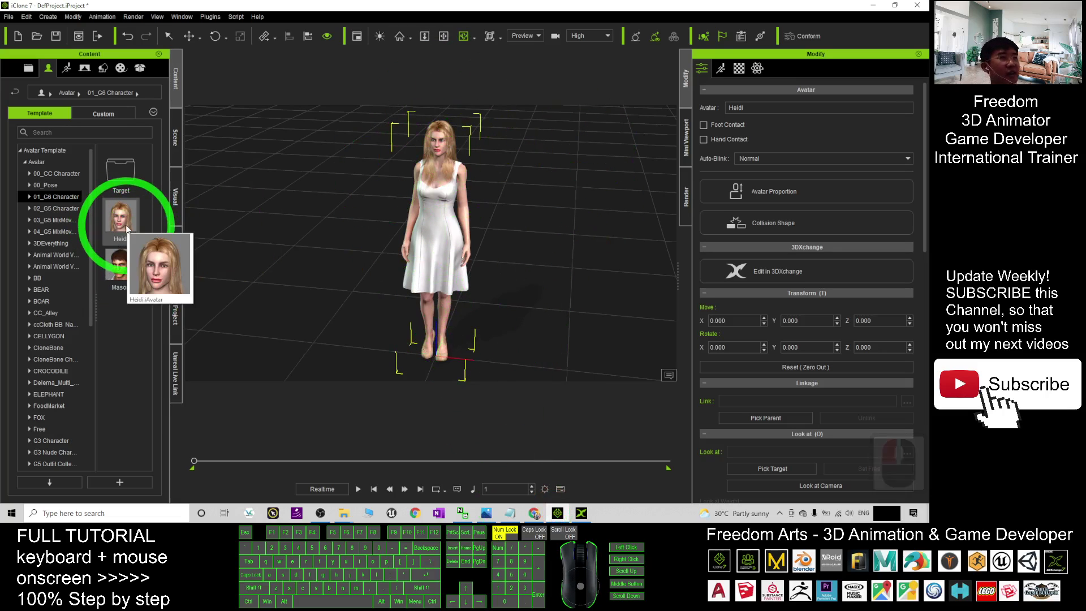
Step: Drag the Mason avatar into the scene next to Heidi, then minimize iClone 7
left_click_drag(121, 270, 316, 328)
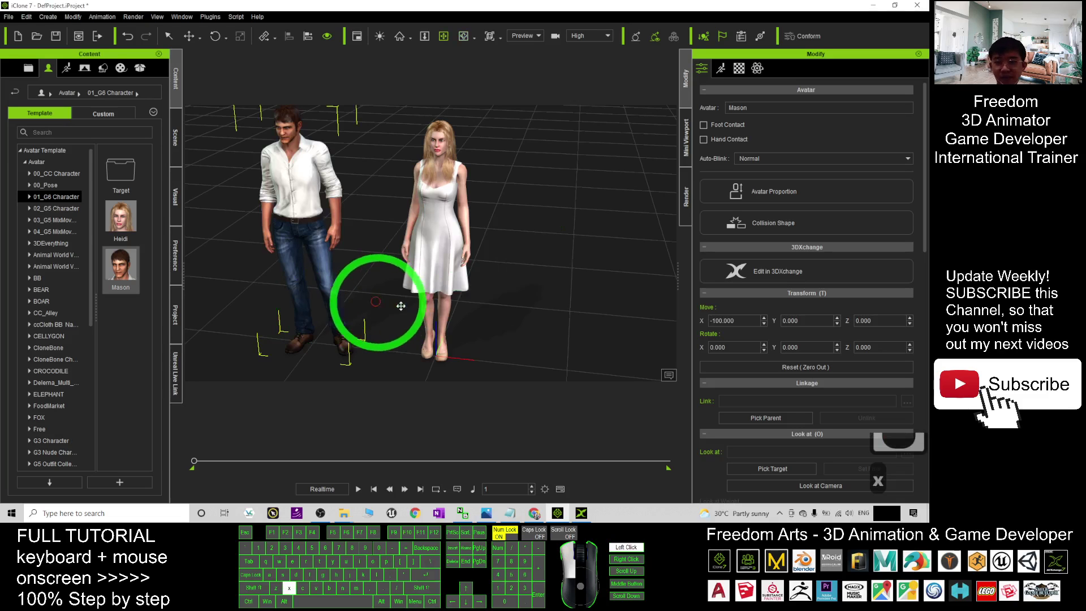
left_click_drag(335, 306, 455, 192)
left_click(871, 5)
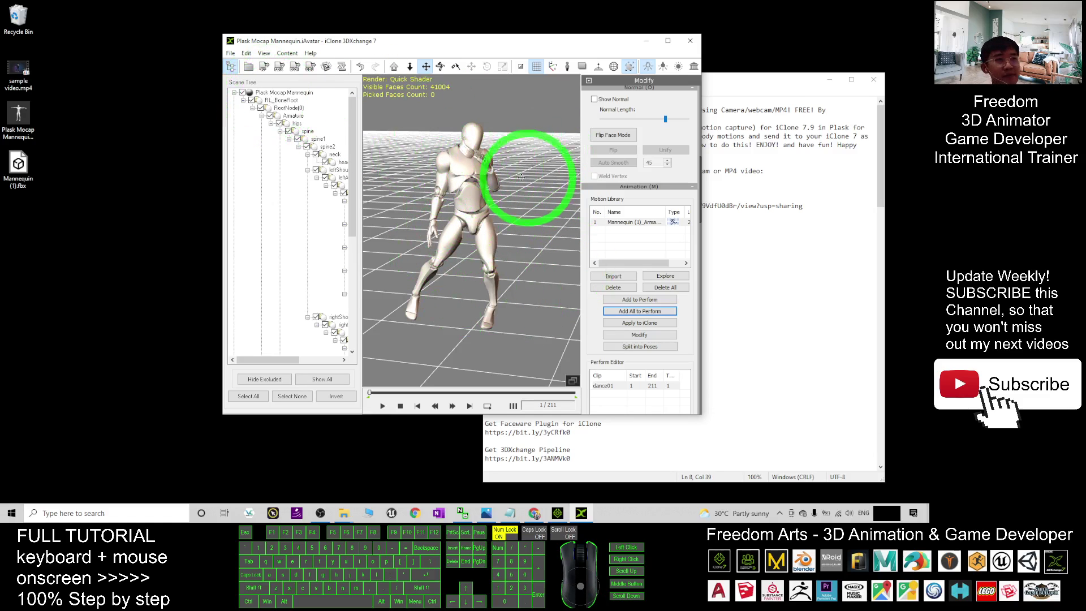
Step: Export dance01 as rMotion only, with geometry unchecked, to the Desktop folder
left_click(265, 67)
left_click(396, 113)
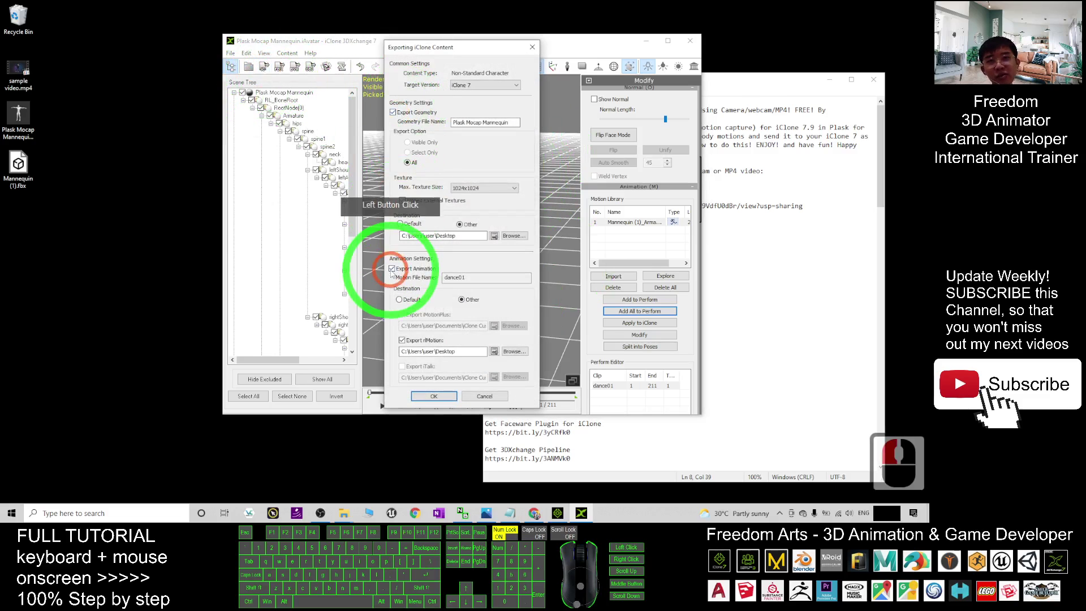
left_click(395, 113)
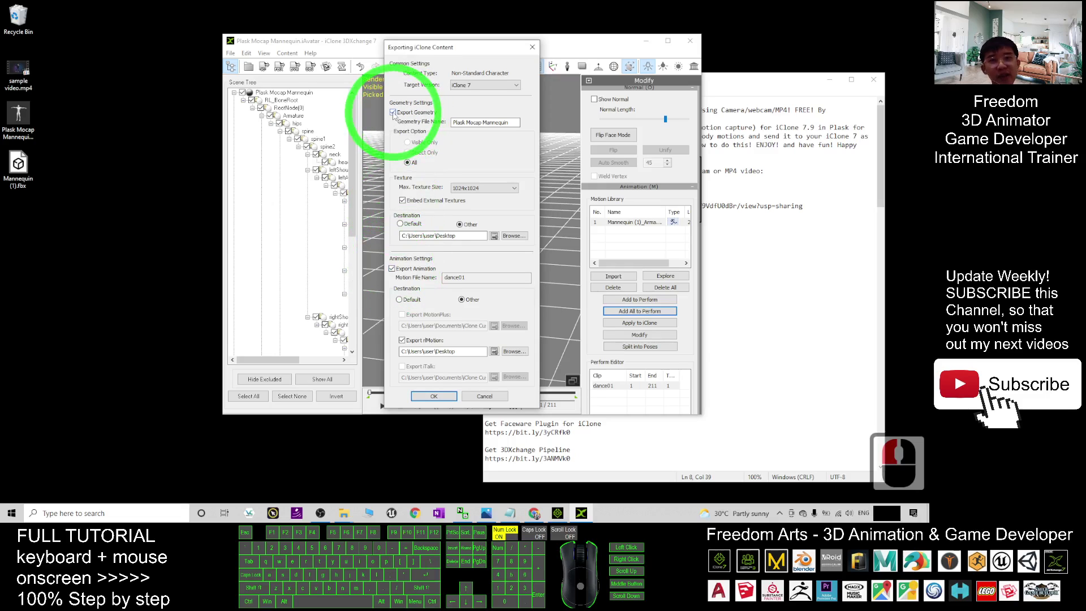
left_click(394, 113)
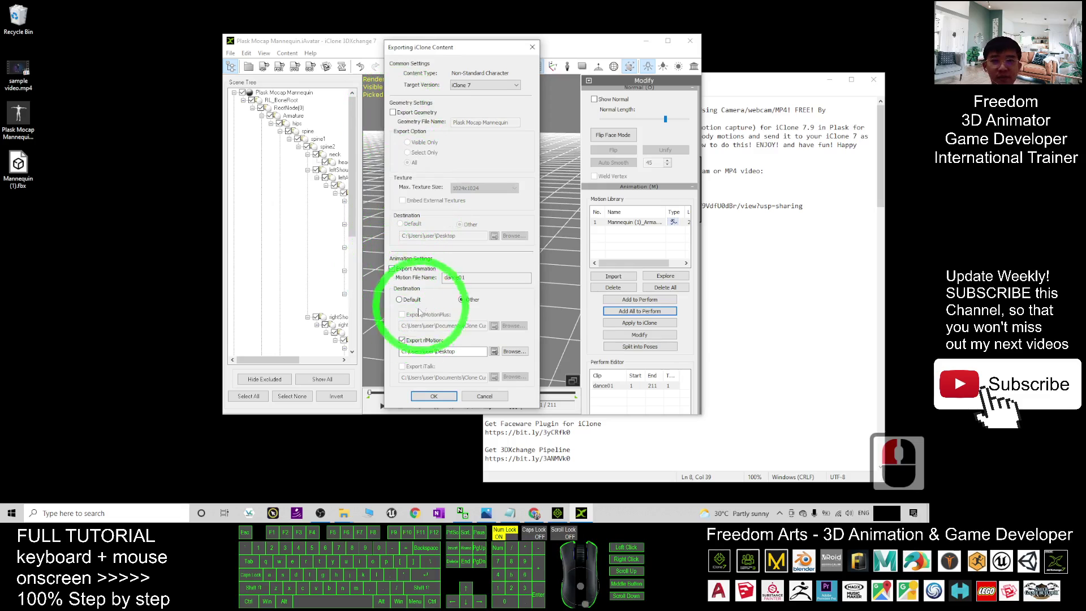
left_click(402, 341)
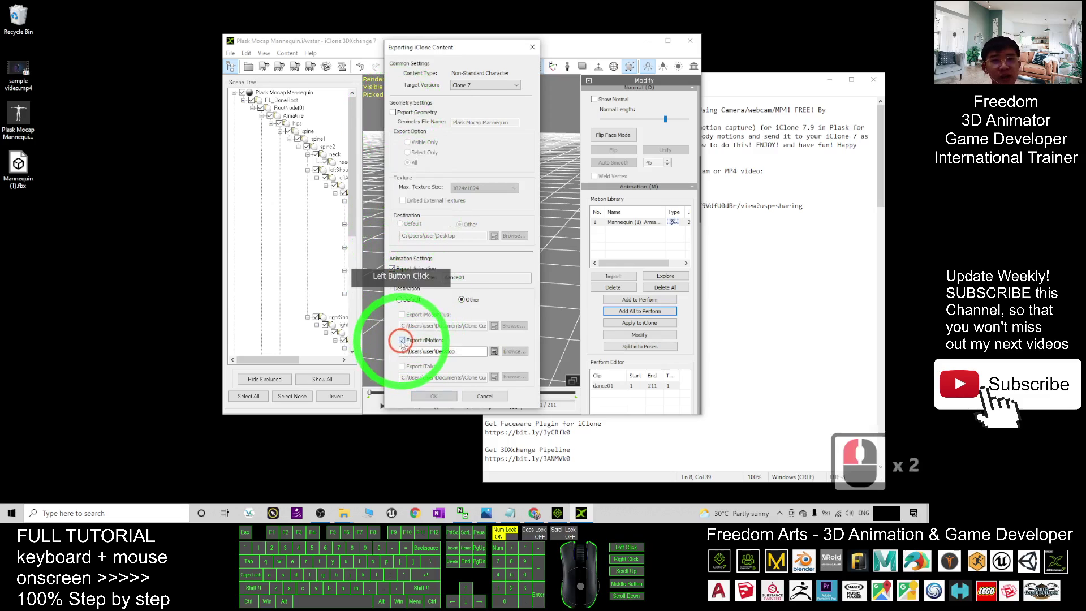
left_click(512, 353)
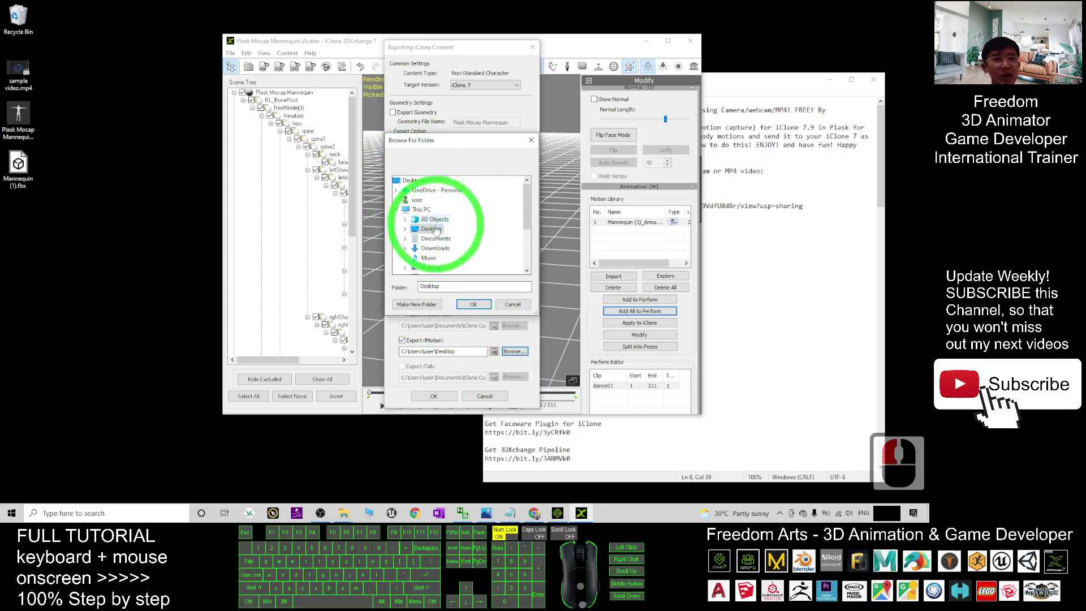
double_click(409, 181)
left_click(475, 304)
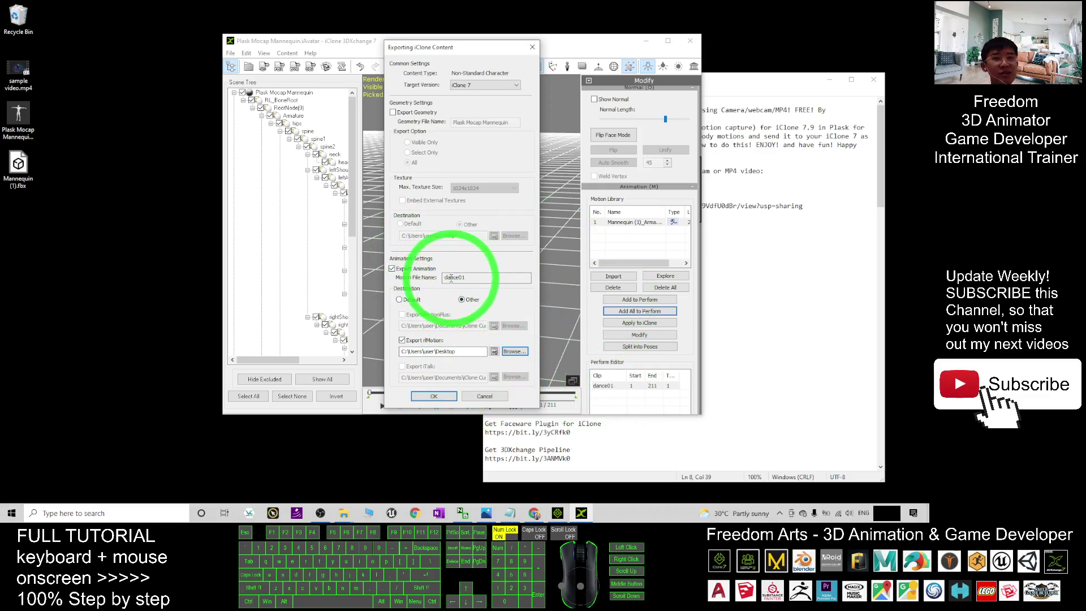
left_click(444, 400)
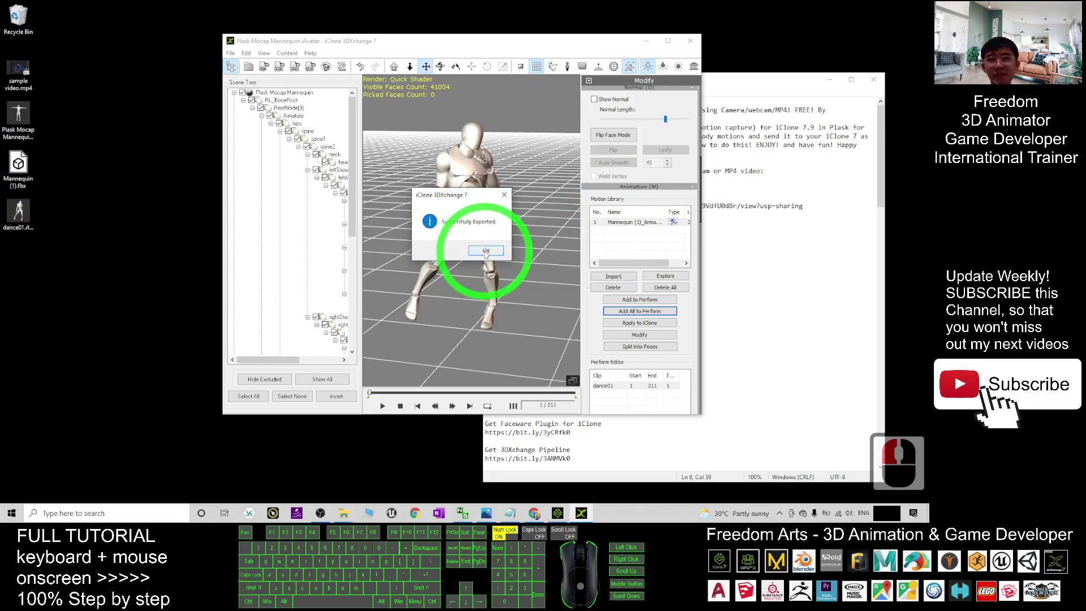
Step: Dismiss the export message and drag dance01.rlMotion from the desktop onto Mason
left_click(485, 251)
left_click(16, 218)
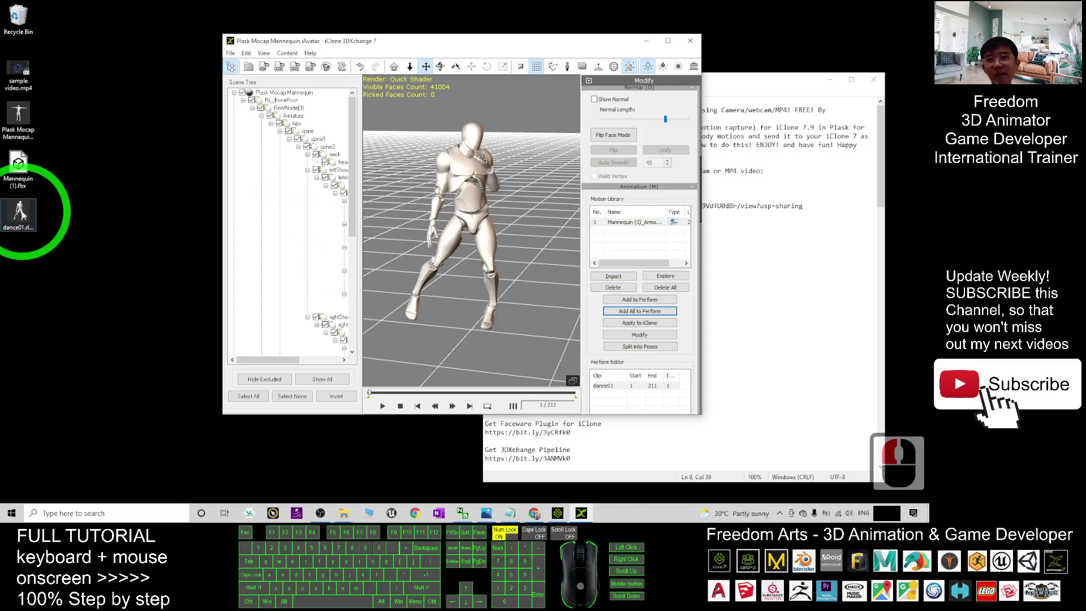
left_click(32, 216)
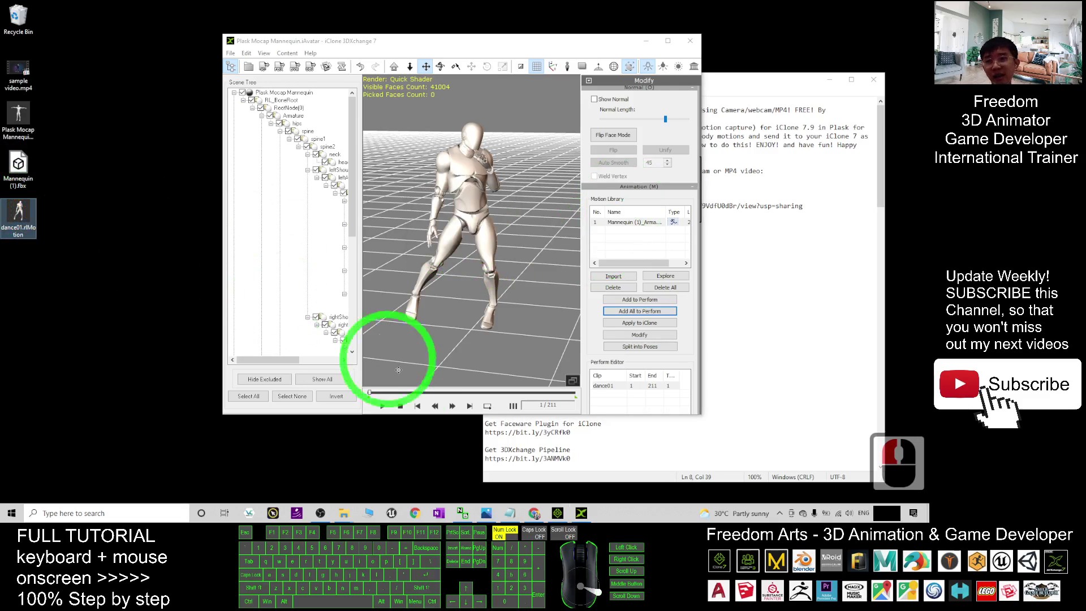
left_click(557, 513)
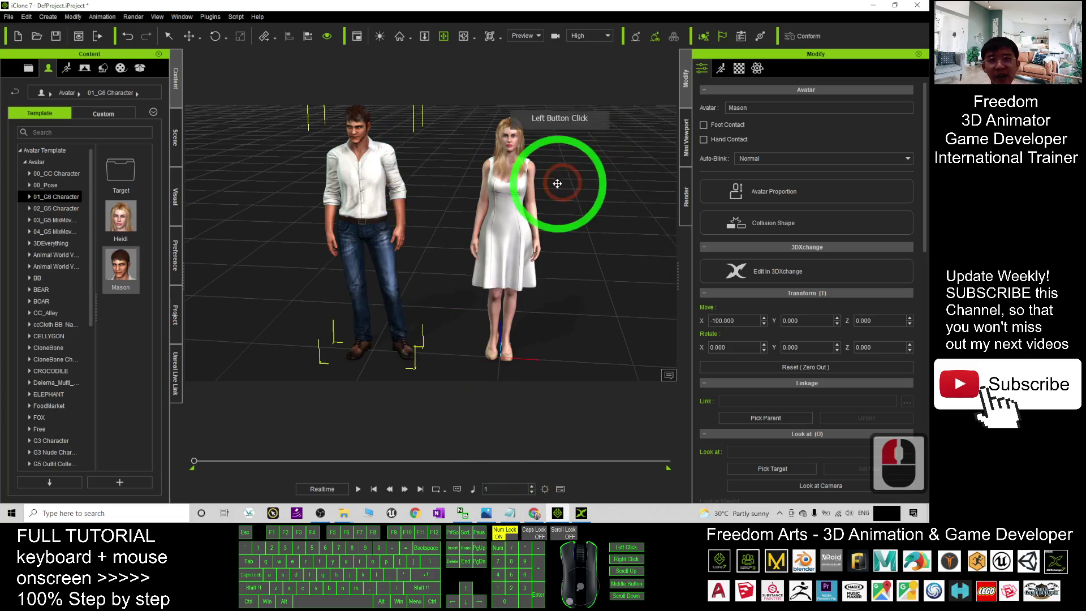
double_click(468, 7)
left_click_drag(501, 18, 461, 39)
left_click(29, 229)
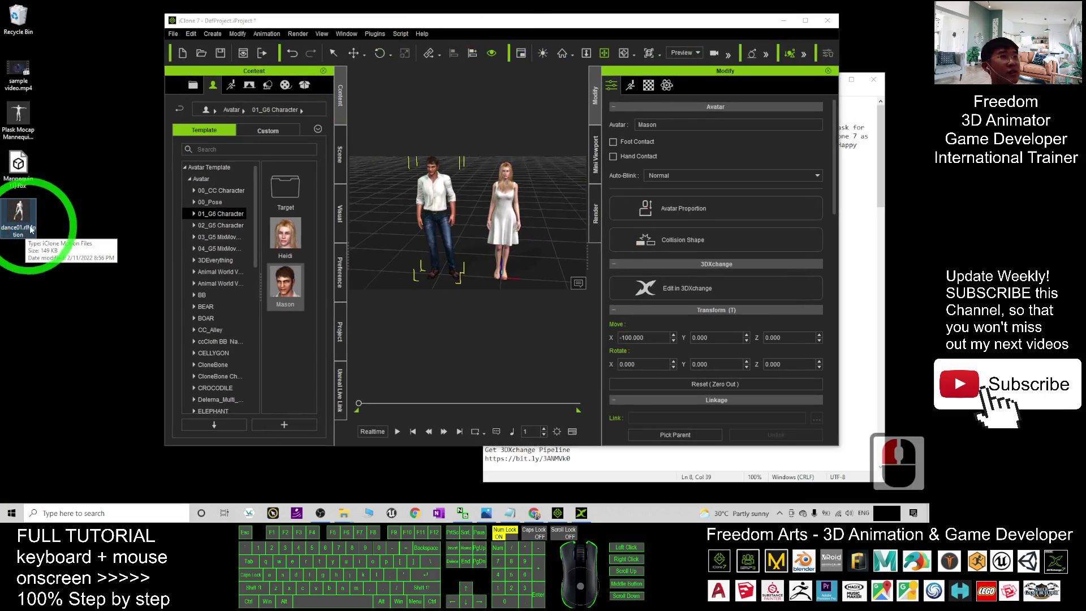
left_click_drag(20, 214, 436, 215)
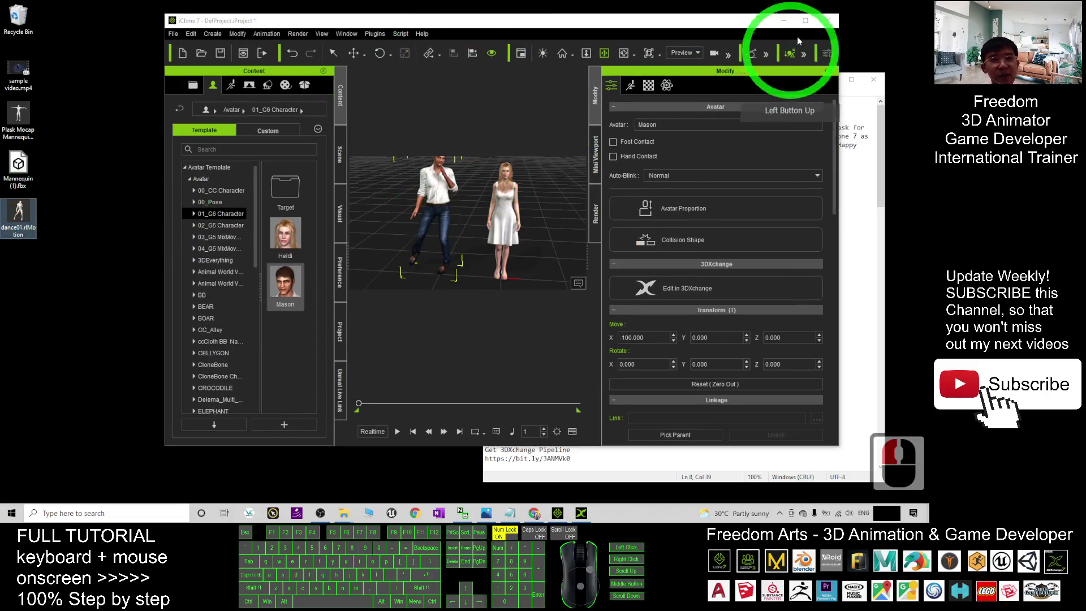
Step: Maximize iClone and play from frame 1 to watch Mason dance
left_click(805, 21)
double_click(428, 218)
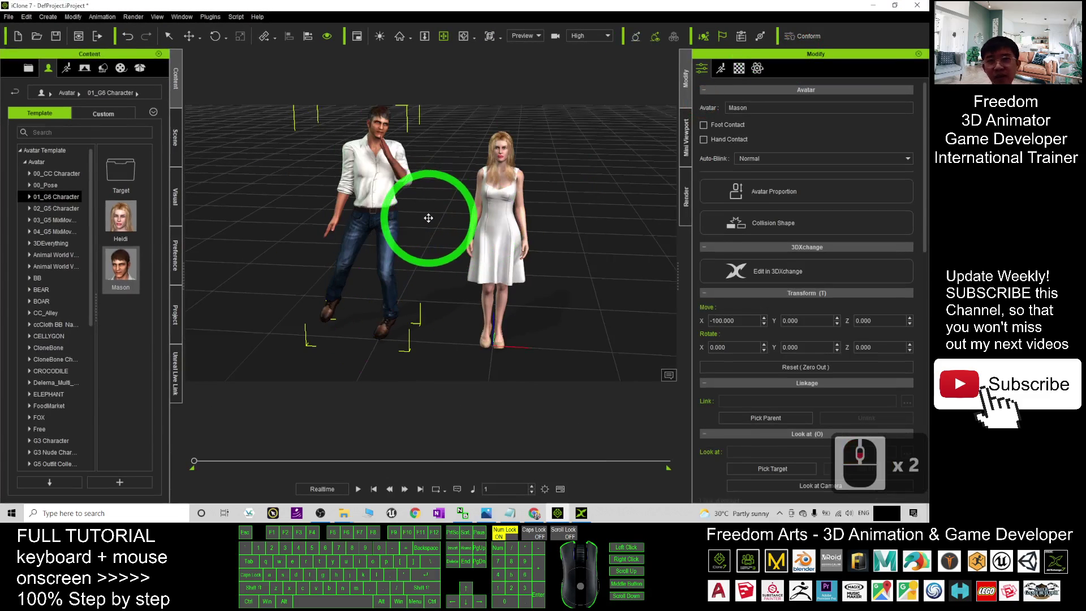
left_click(374, 488)
left_click(358, 489)
left_click_drag(436, 315, 484, 202)
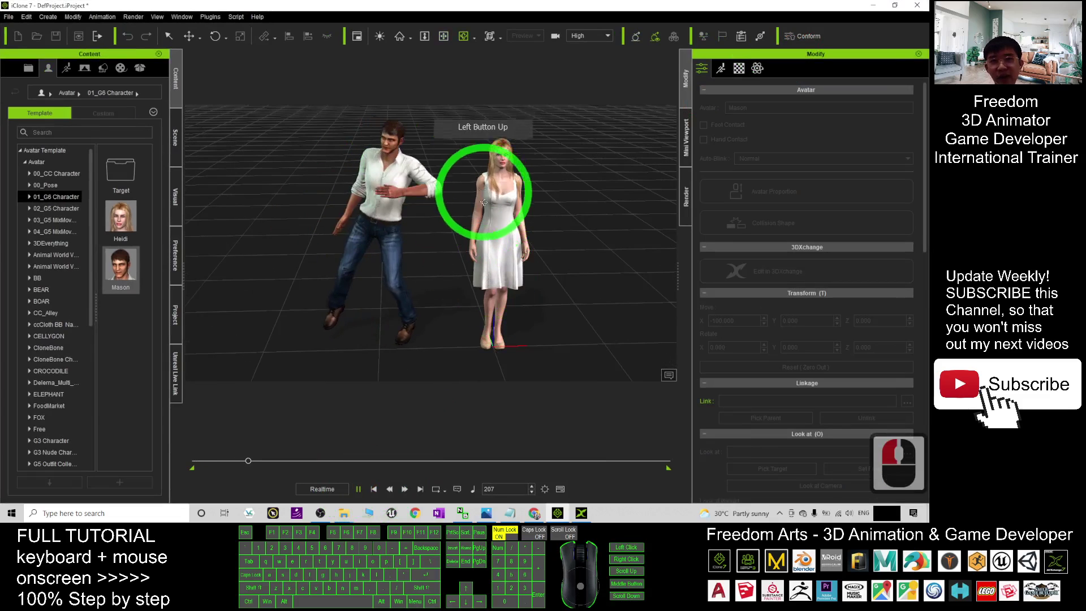
Step: Stop playback and drag dance01.rlMotion from the desktop onto Heidi
left_click(374, 488)
left_click_drag(509, 8, 497, 24)
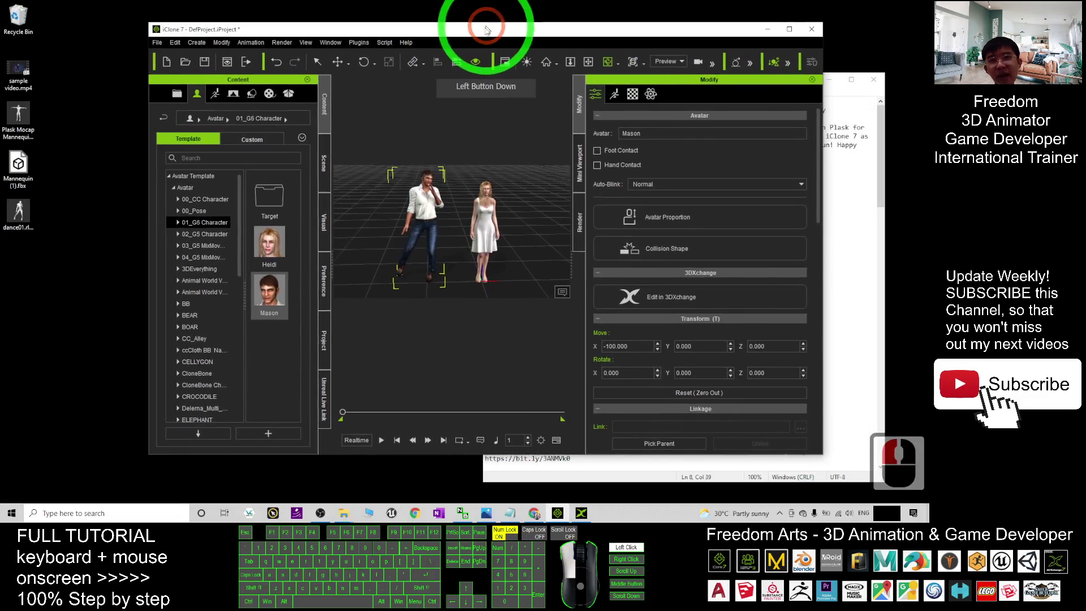
left_click(25, 212)
left_click_drag(18, 212, 486, 227)
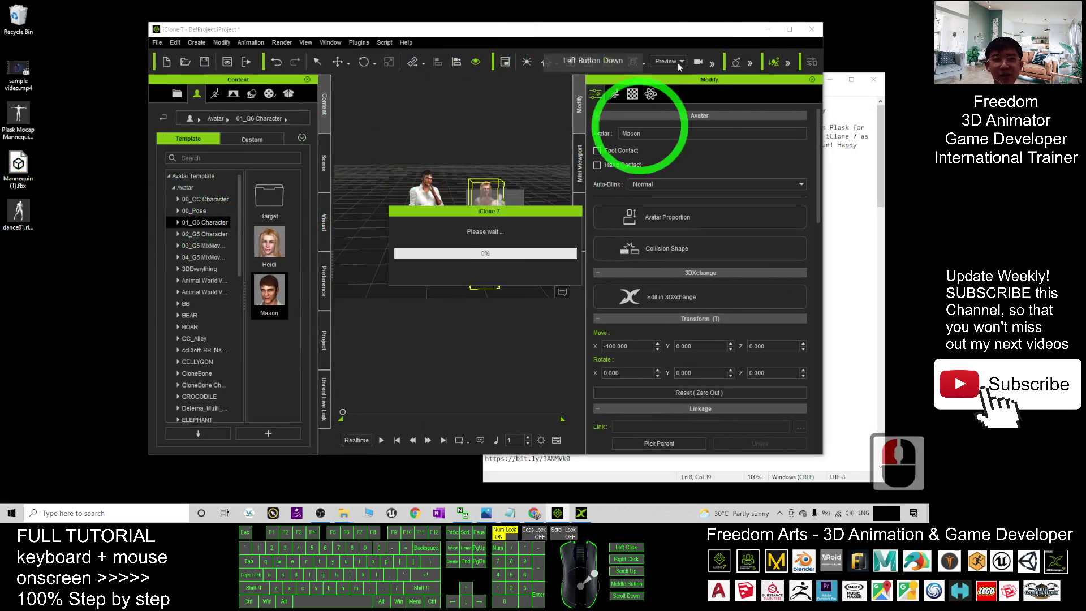
Step: Play Heidi and Mason dancing together, then stop and return to Plask in Chrome
left_click(789, 28)
left_click(447, 209)
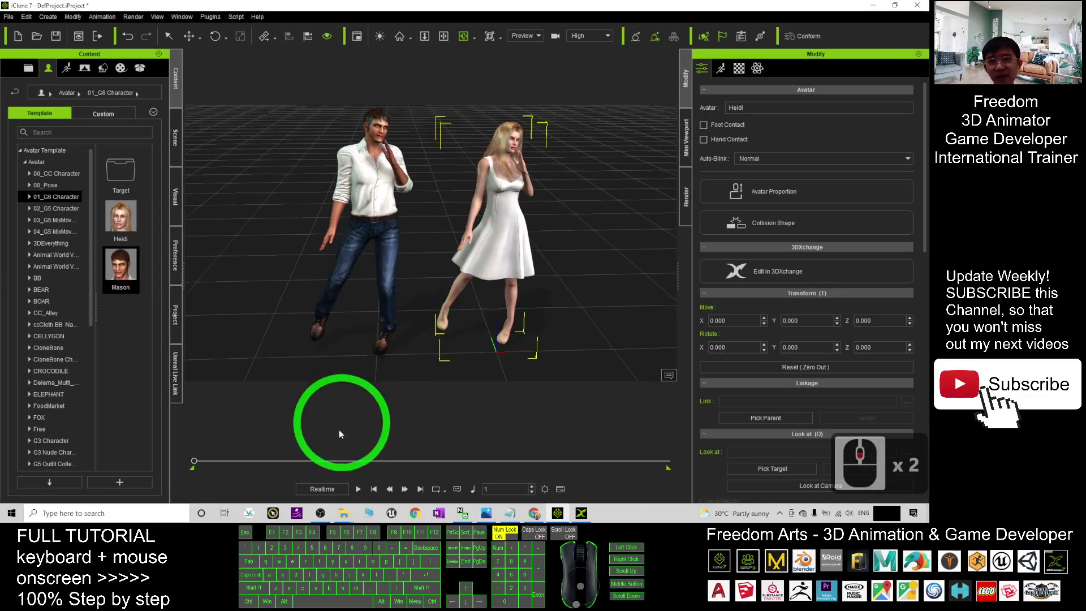
left_click(357, 488)
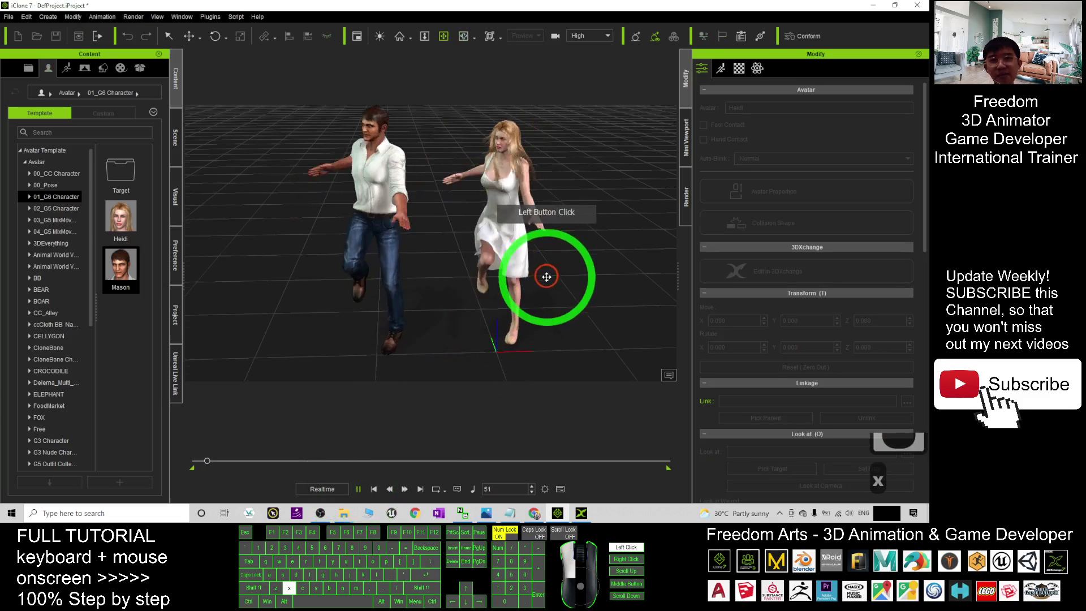
left_click_drag(458, 274, 531, 300)
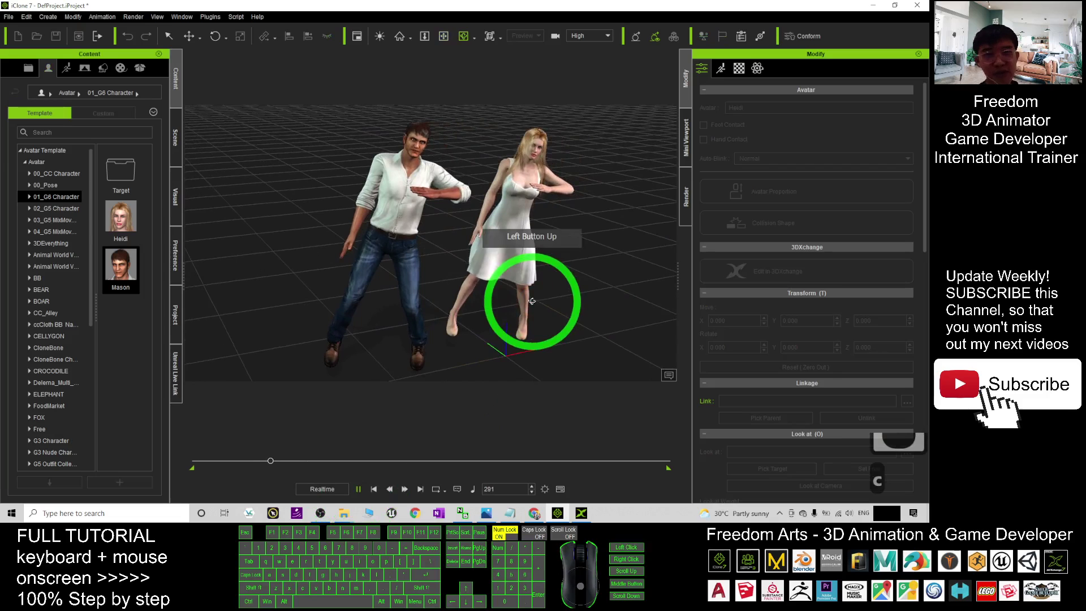
left_click(375, 489)
left_click(534, 512)
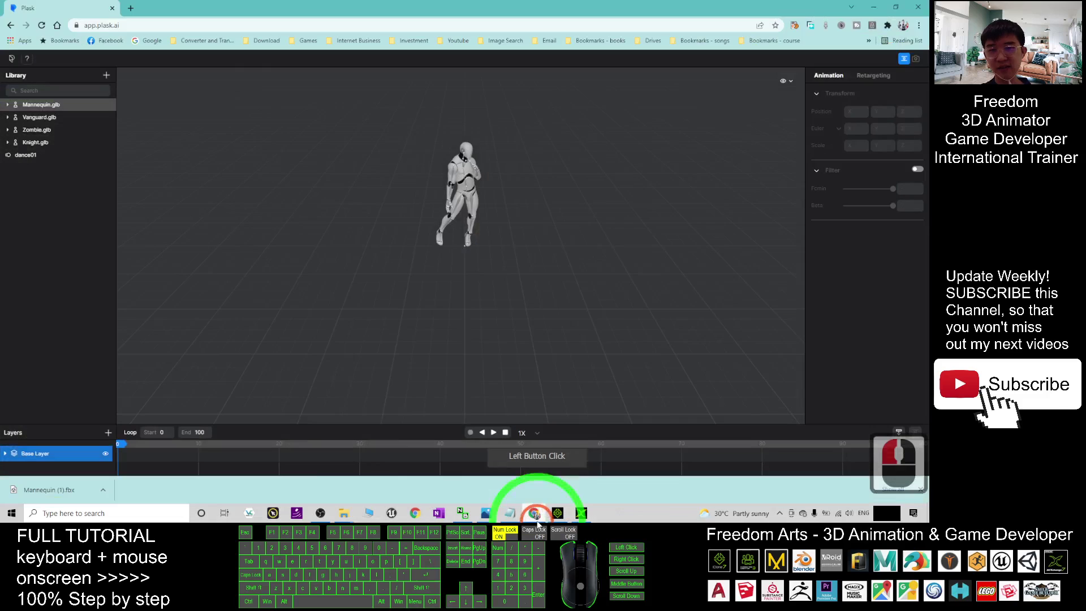
left_click(331, 240)
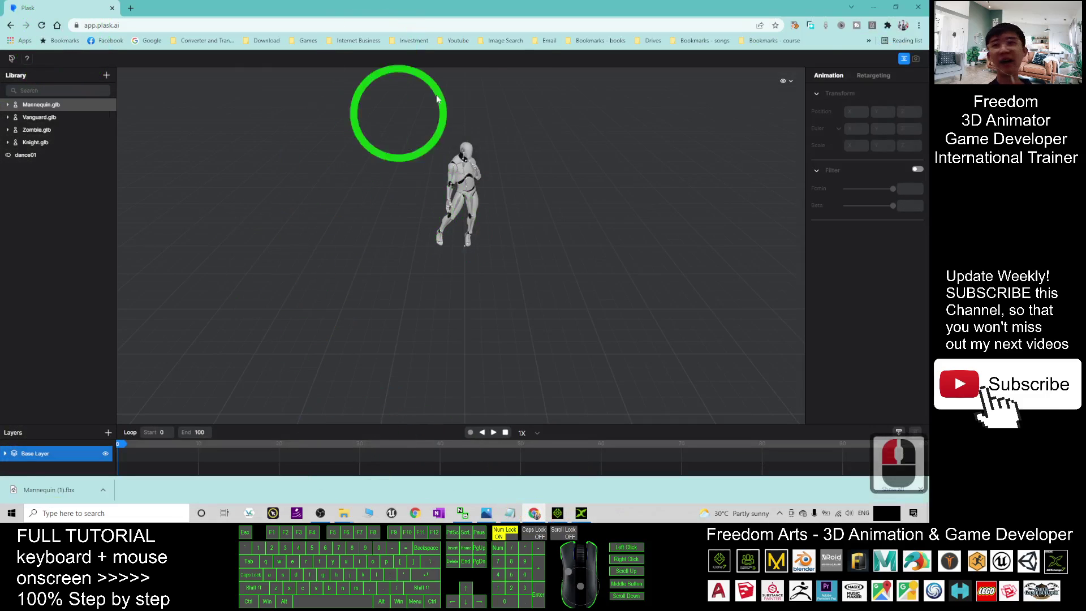
Step: Play sample video.mp4 in Media Player Classic and close the player when it ends
left_click(880, 7)
left_click_drag(517, 80, 539, 33)
left_click(25, 79)
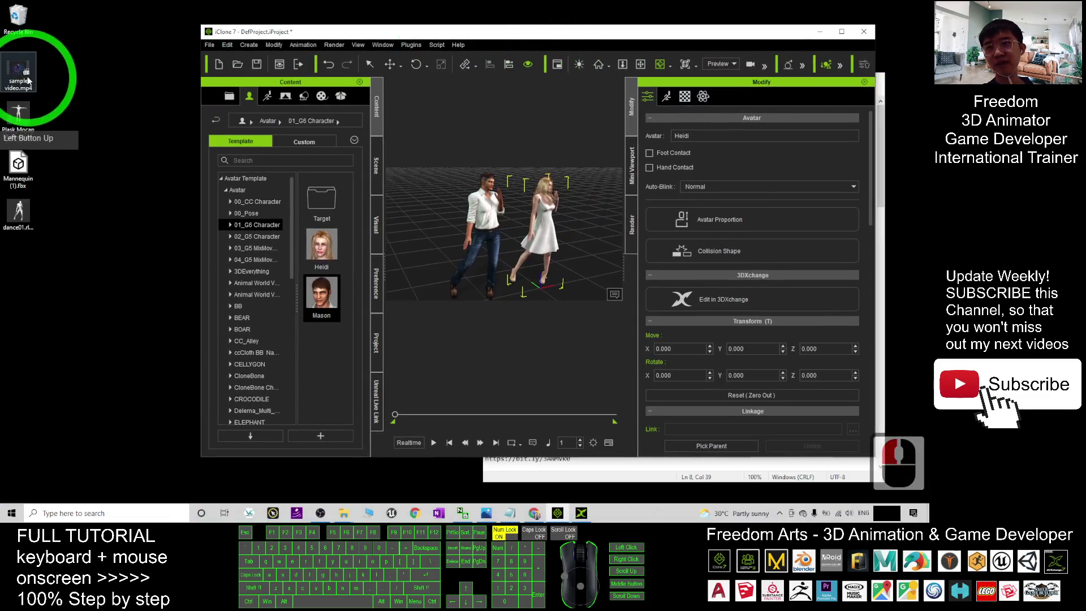
double_click(26, 79)
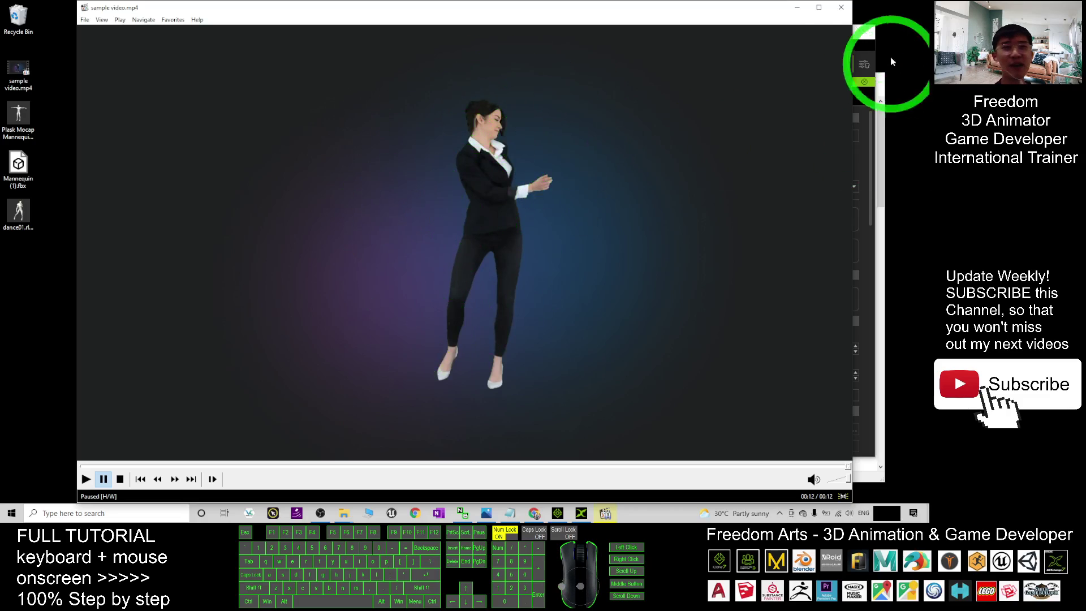
left_click(841, 7)
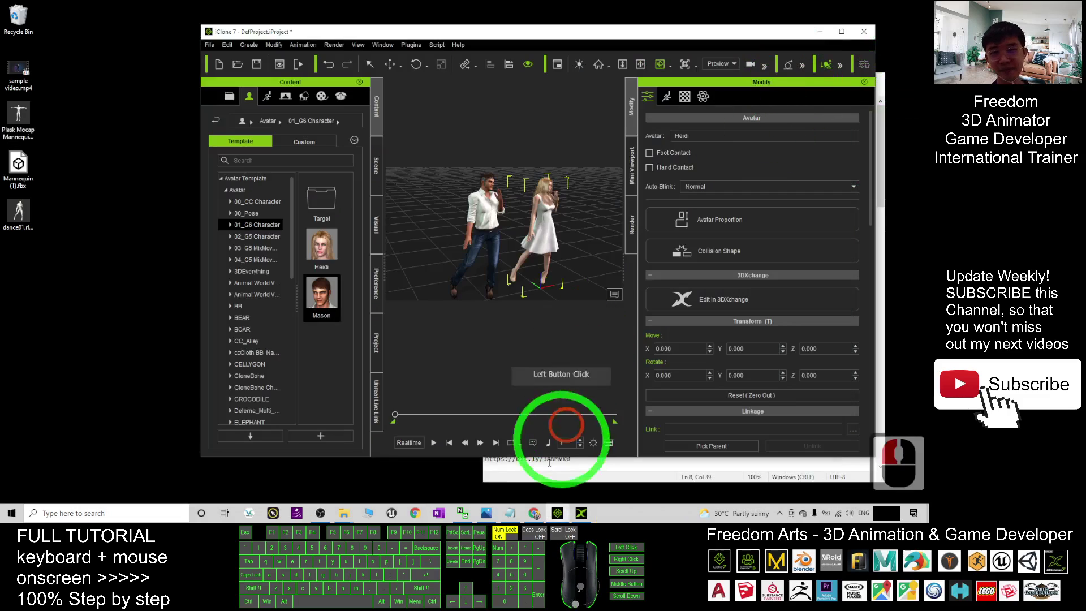
Step: Replay Heidi and Mason's duet in full-screen iClone, stopping at frame 1, then open cover.jpg in Photos
left_click(841, 32)
left_click(357, 488)
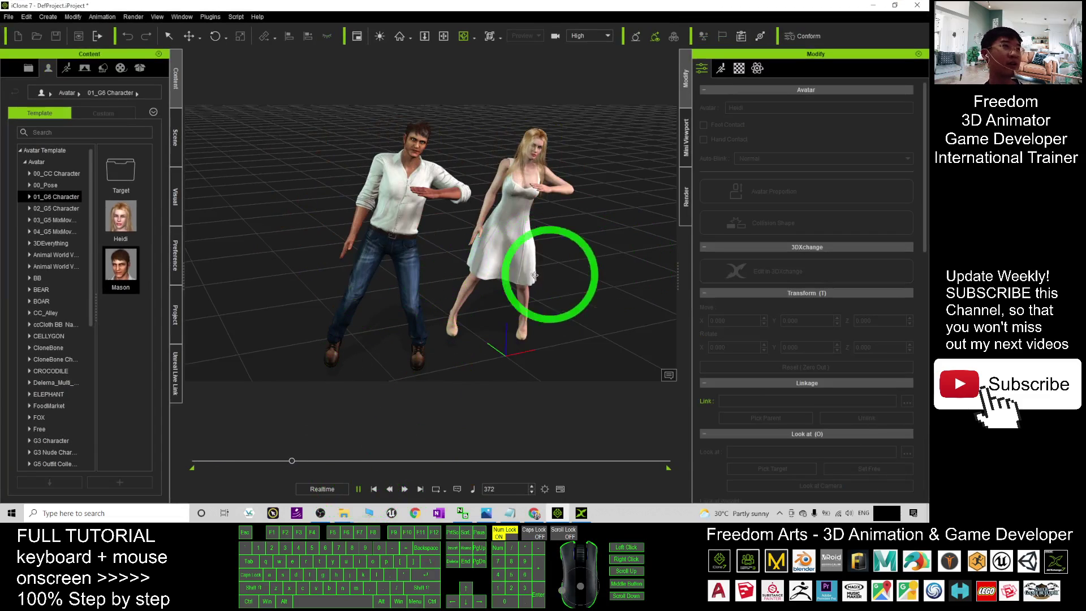
left_click(373, 489)
left_click(487, 513)
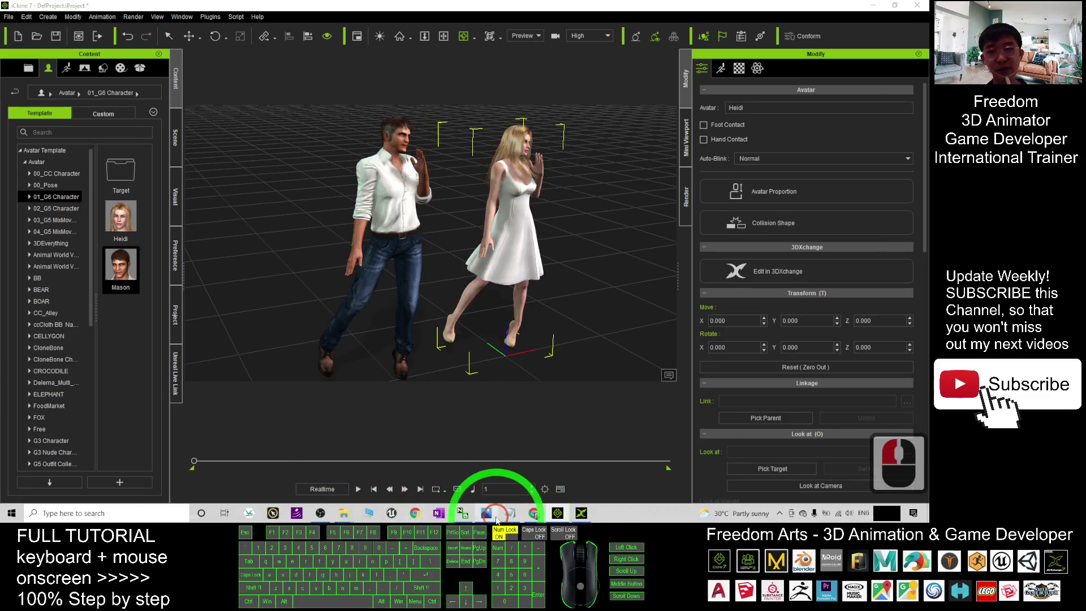